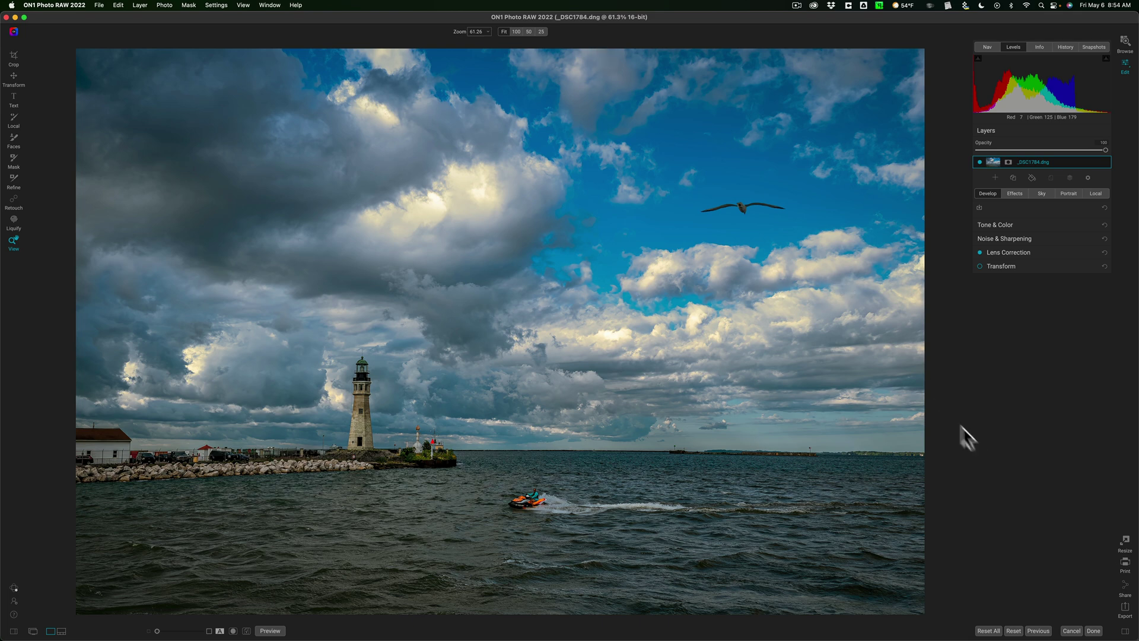
Reset all edits on the lighthouse photo, then inspect it at 100% and return to fit
click(989, 630)
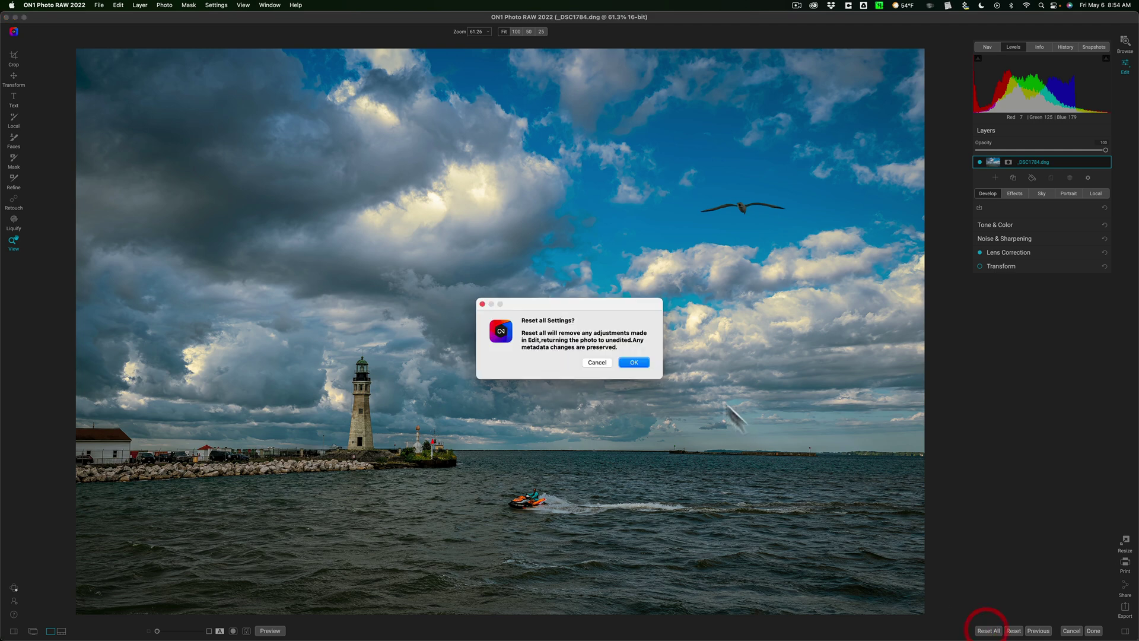
click(640, 361)
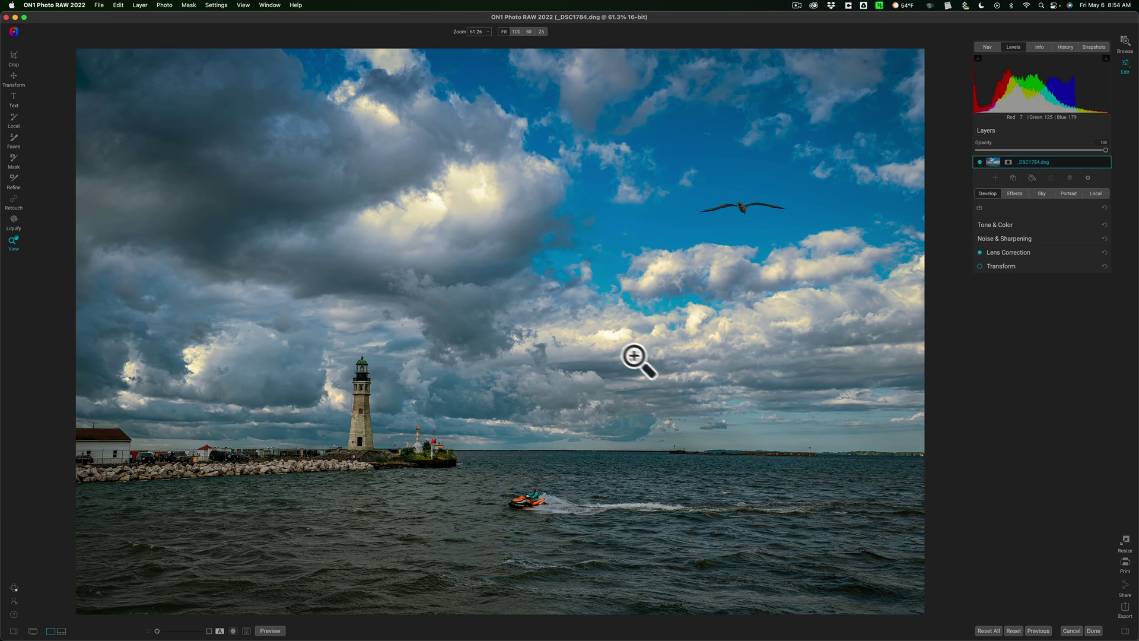
click(557, 336)
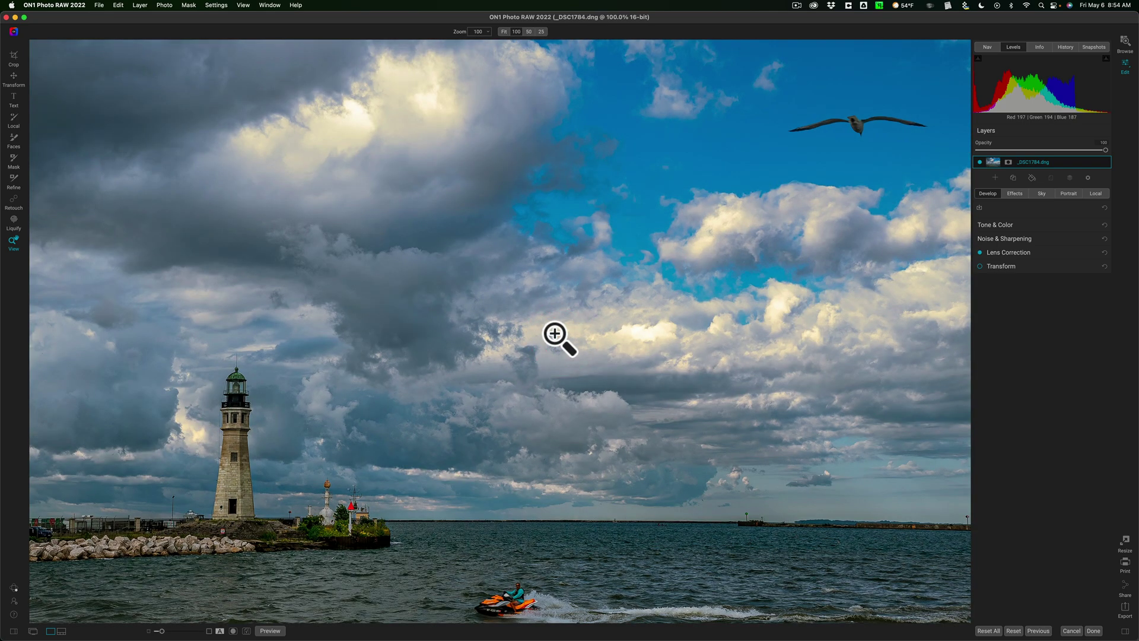
click(556, 335)
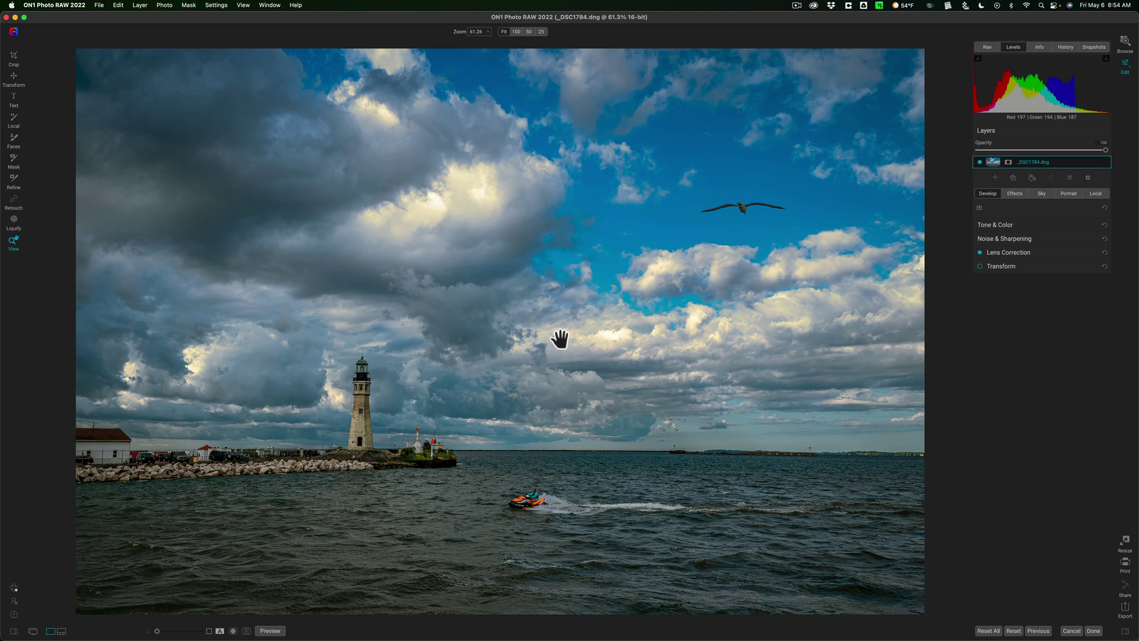
Apply NoNoise AI noise reduction at Luminance 98 and Color 100, comparing before and after
click(1030, 239)
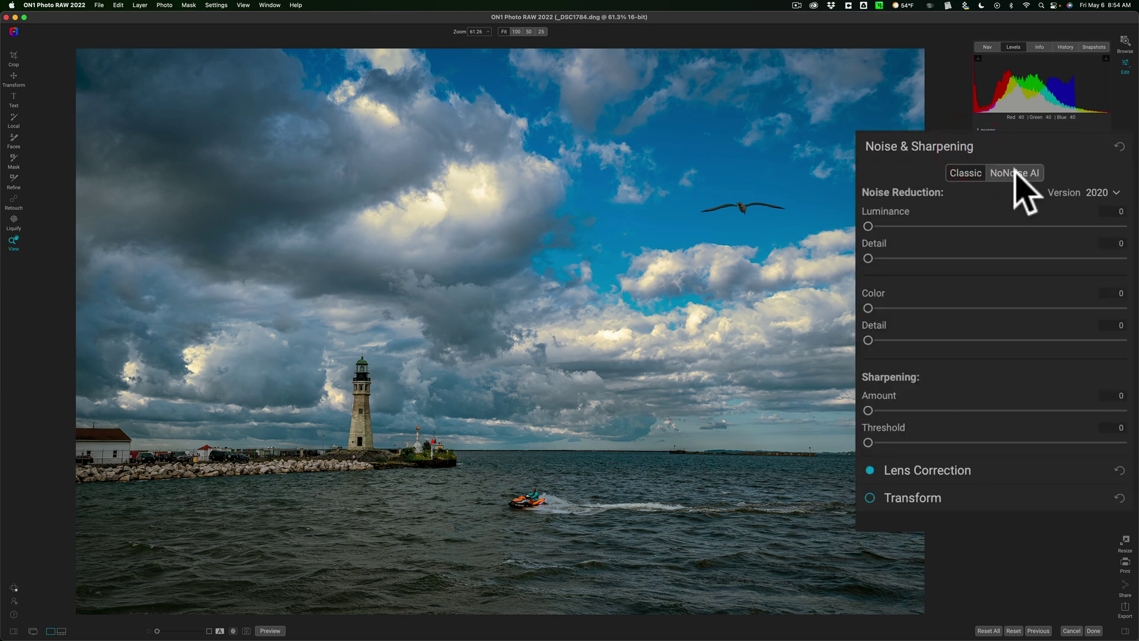
click(1014, 173)
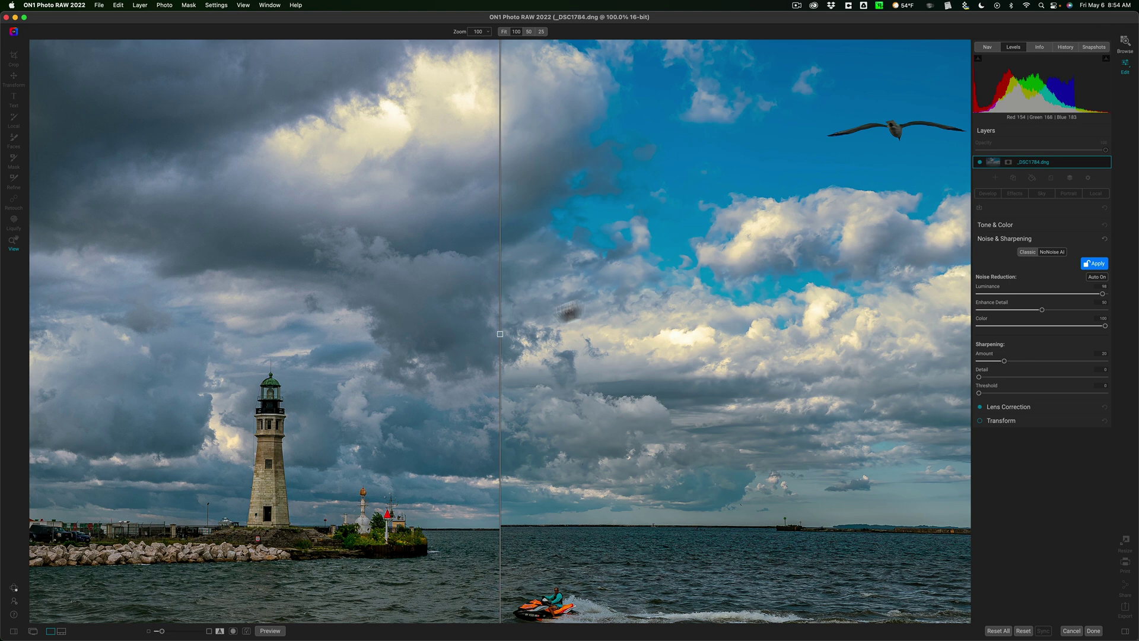
mouse_move(501, 335)
mouse_down()
mouse_move(648, 333)
mouse_move(248, 322)
mouse_move(697, 332)
mouse_move(475, 332)
mouse_move(611, 331)
mouse_move(475, 322)
mouse_move(516, 326)
mouse_up()
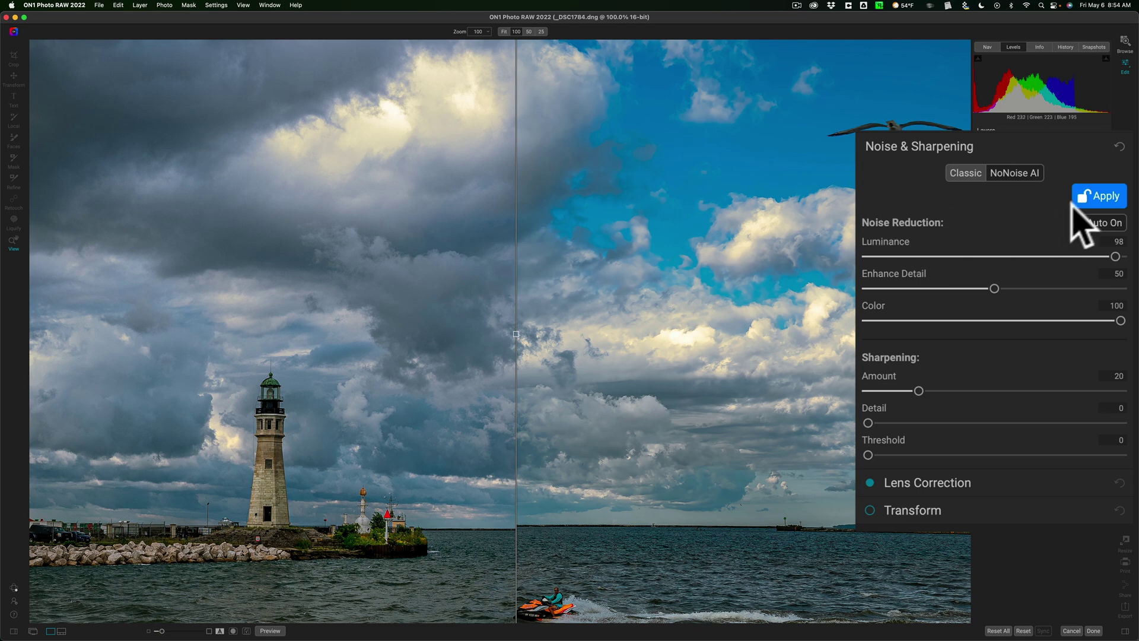
click(1089, 195)
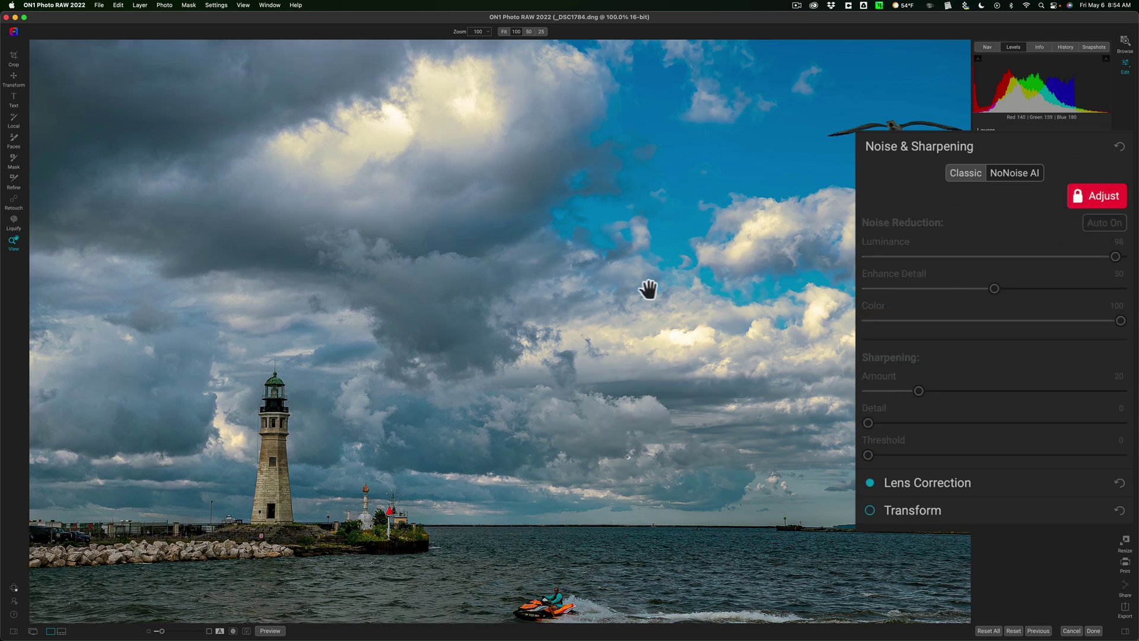
click(551, 289)
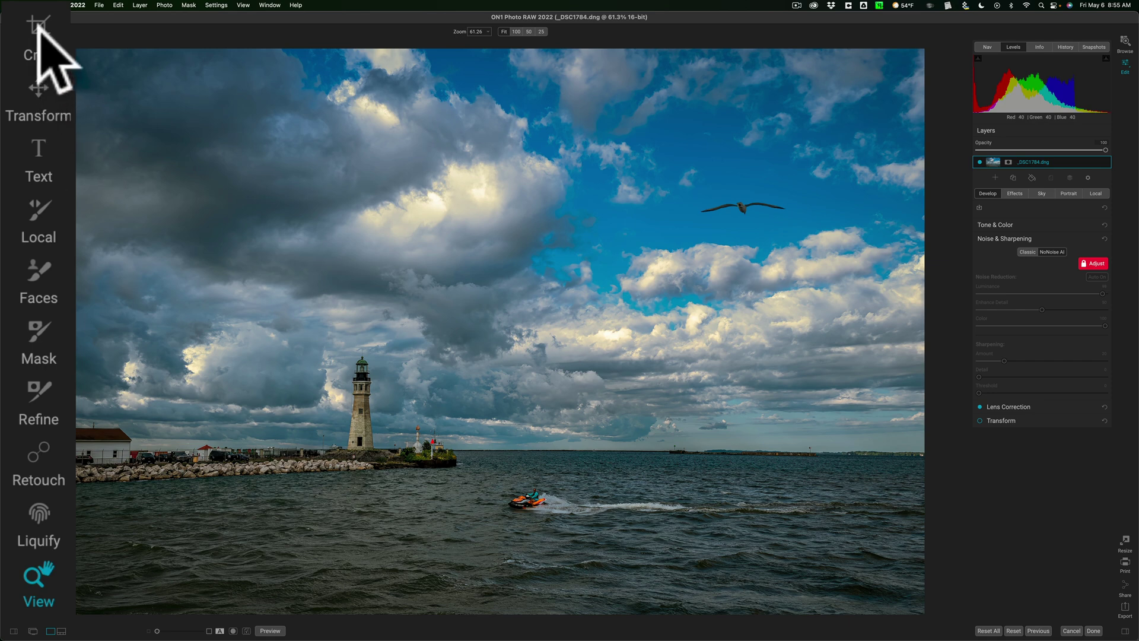
Rotate the crop to a -0.42 level to straighten the horizon and apply it
click(16, 34)
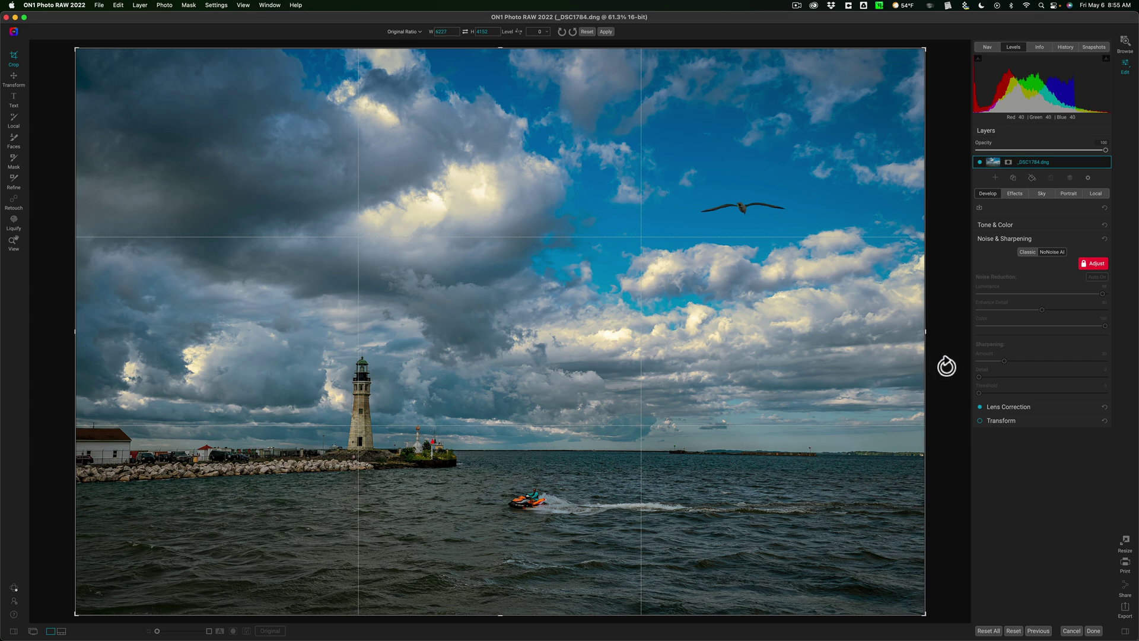
drag(946, 366, 947, 363)
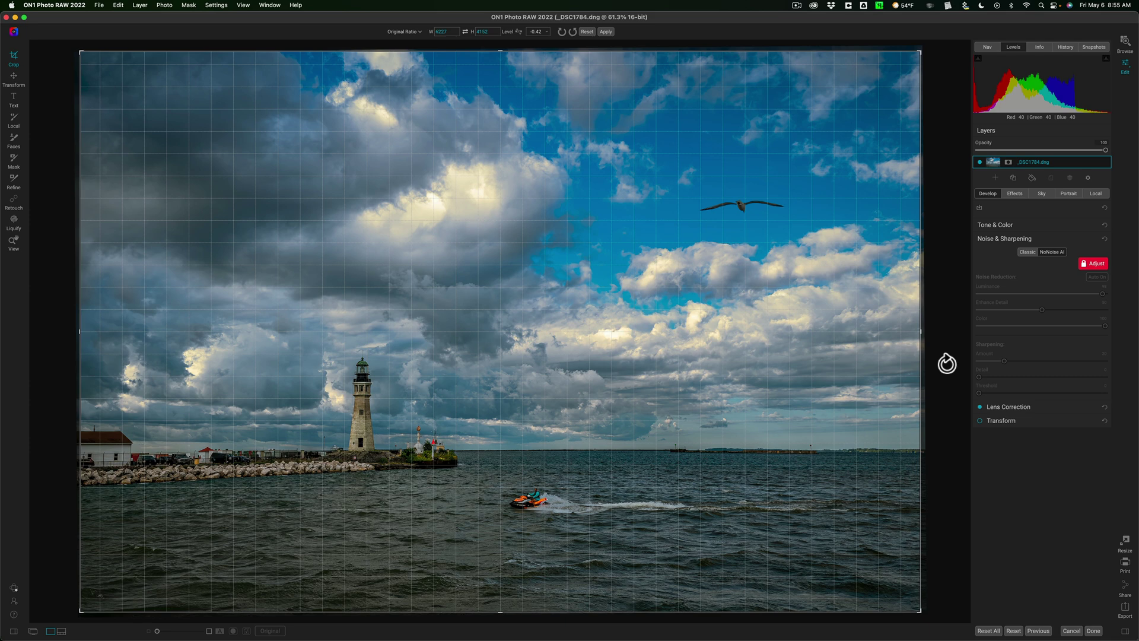
drag(946, 363, 947, 363)
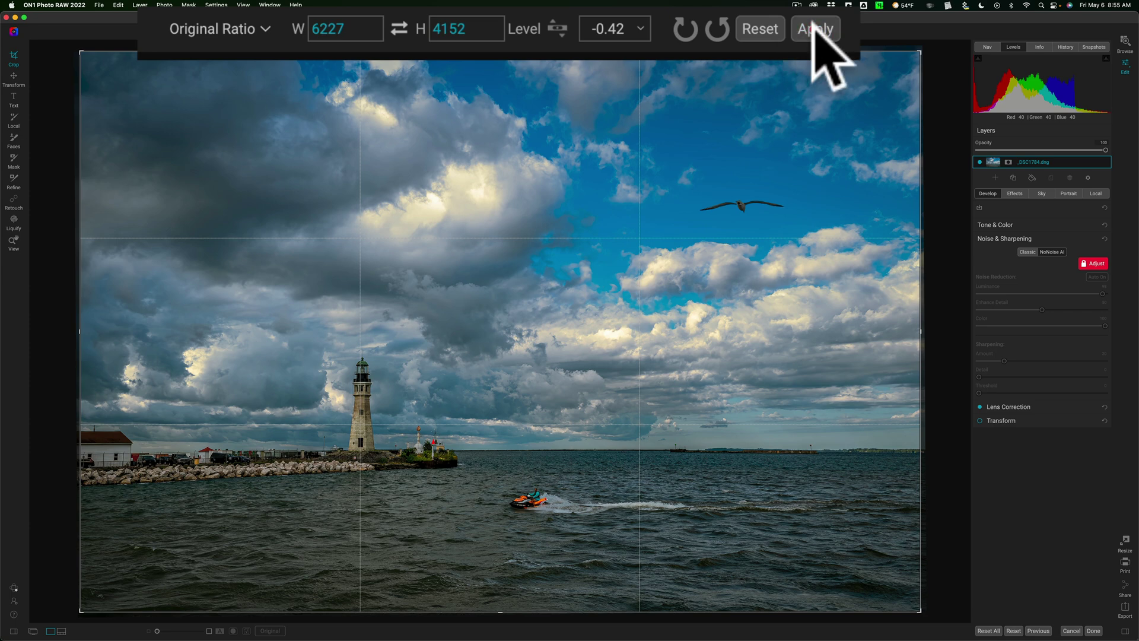
click(814, 27)
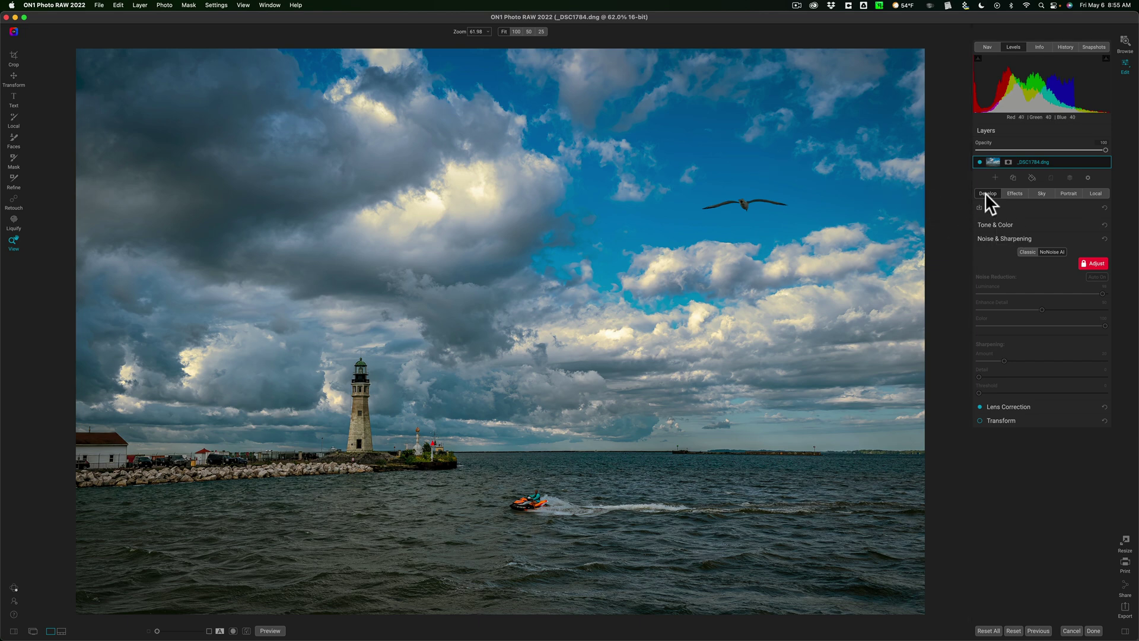
Add a Black & White filter with Color Response conversion from the Effects filters
click(1014, 193)
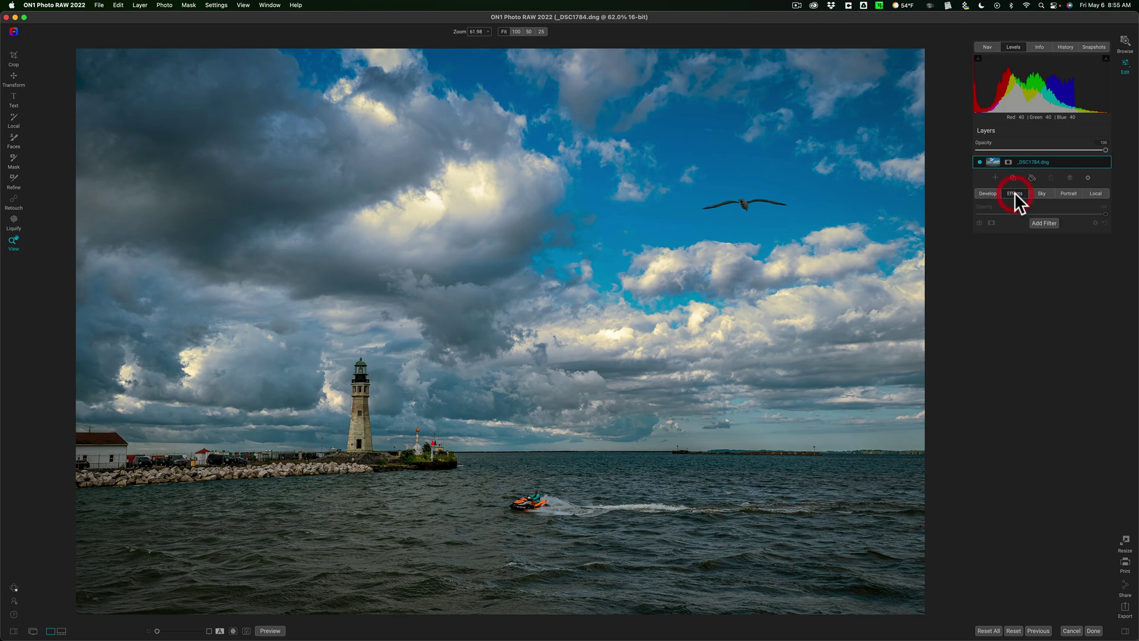
click(1003, 193)
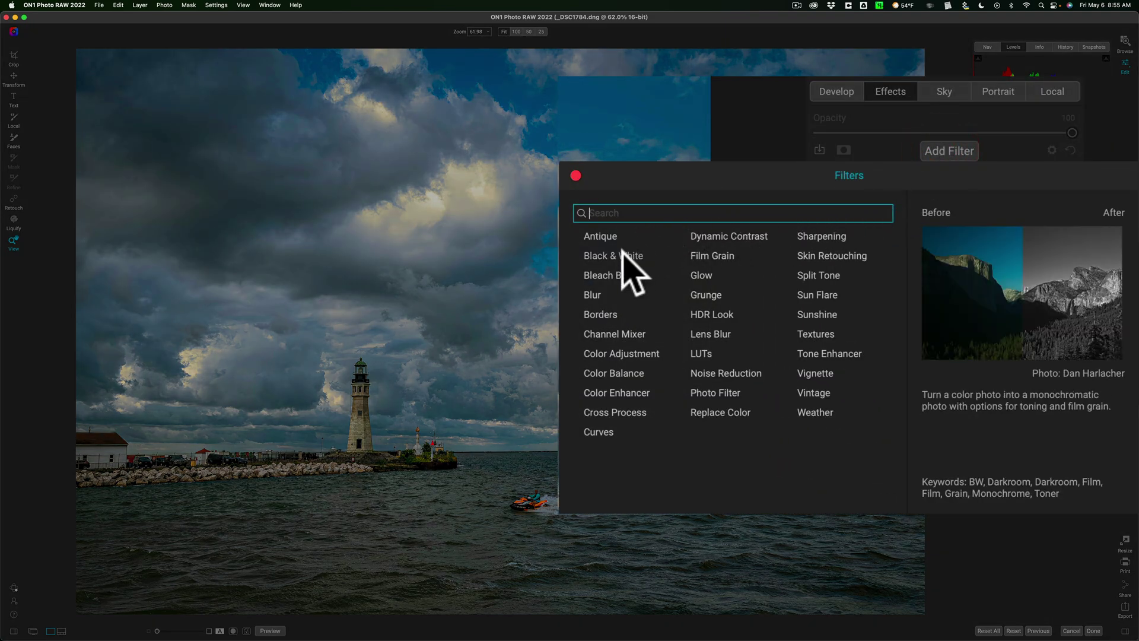
click(623, 254)
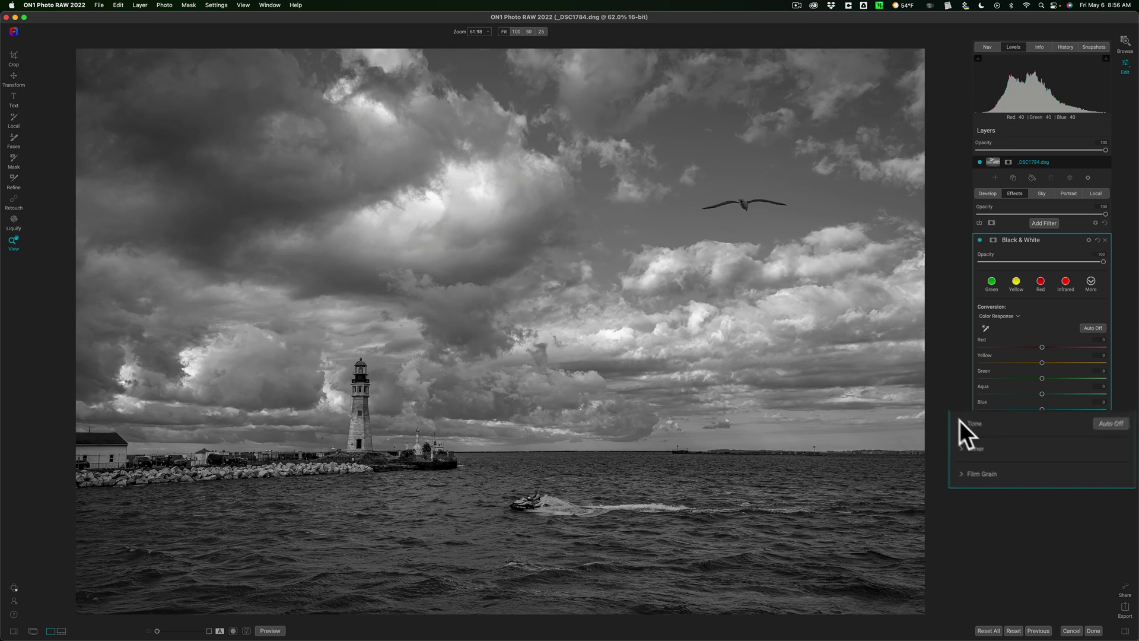
click(961, 436)
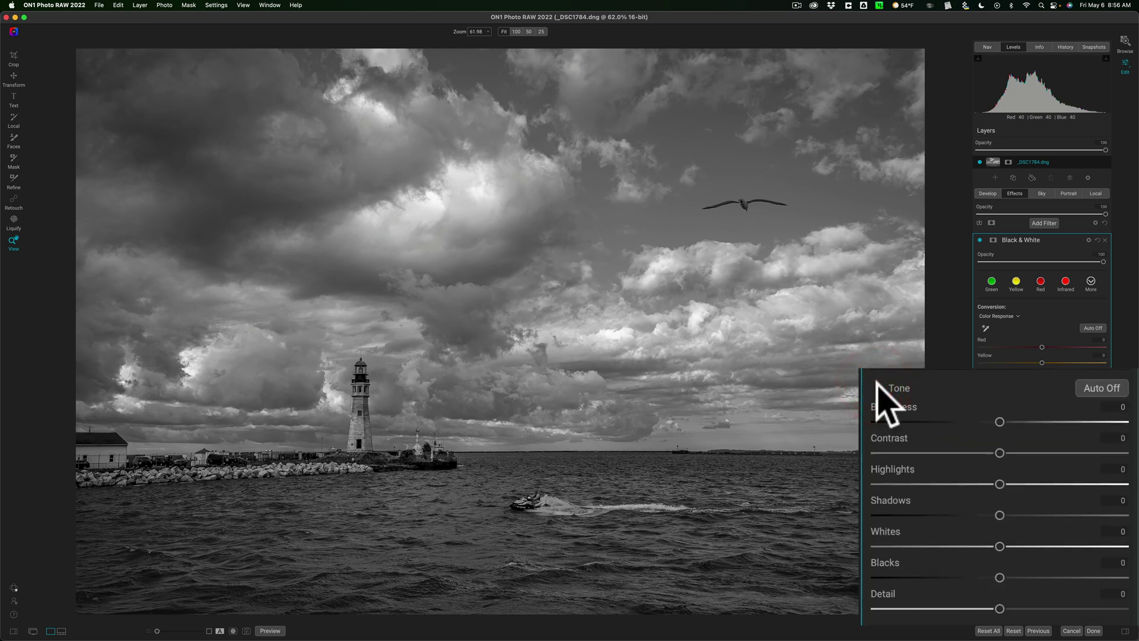
click(981, 441)
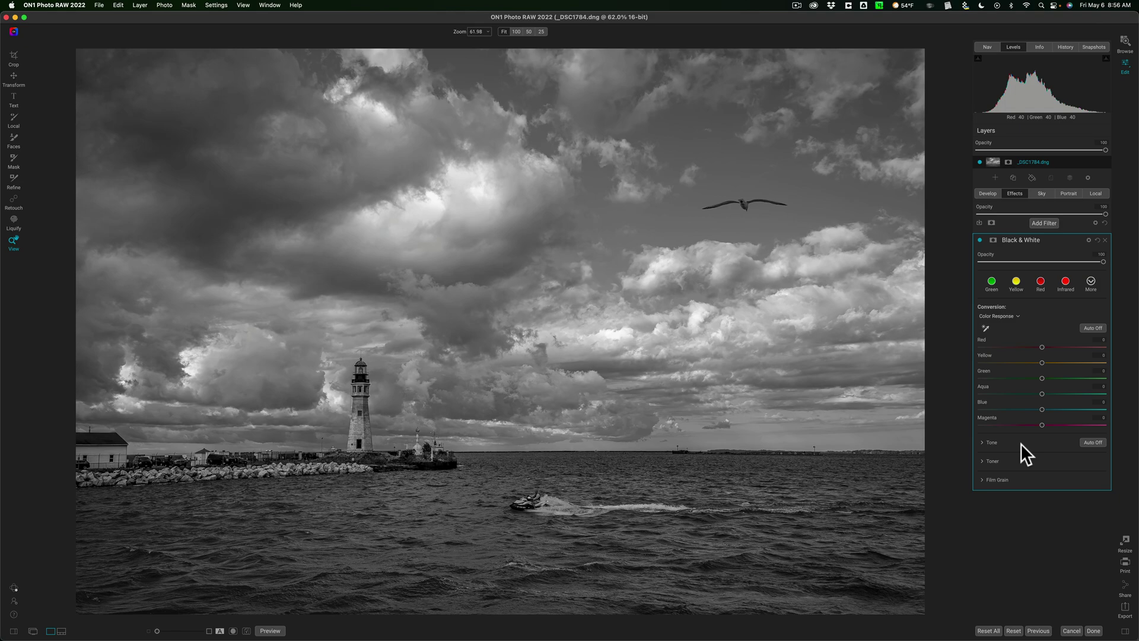
Add a Tone Enhancer filter and set Highlights to -36 and Shadows to 50
click(1051, 222)
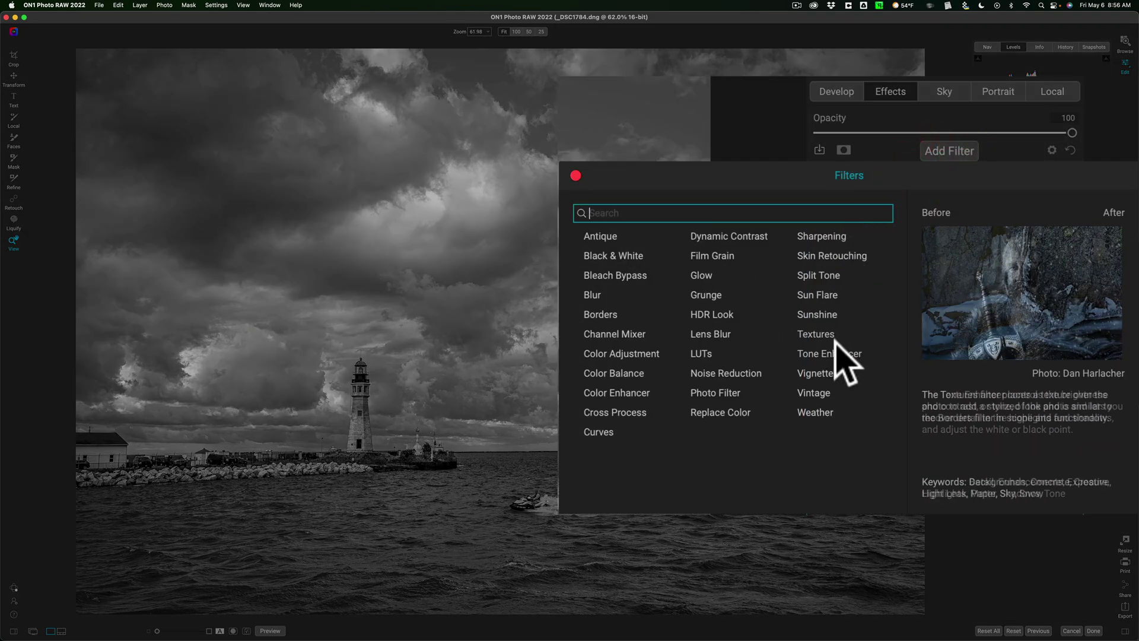
click(835, 353)
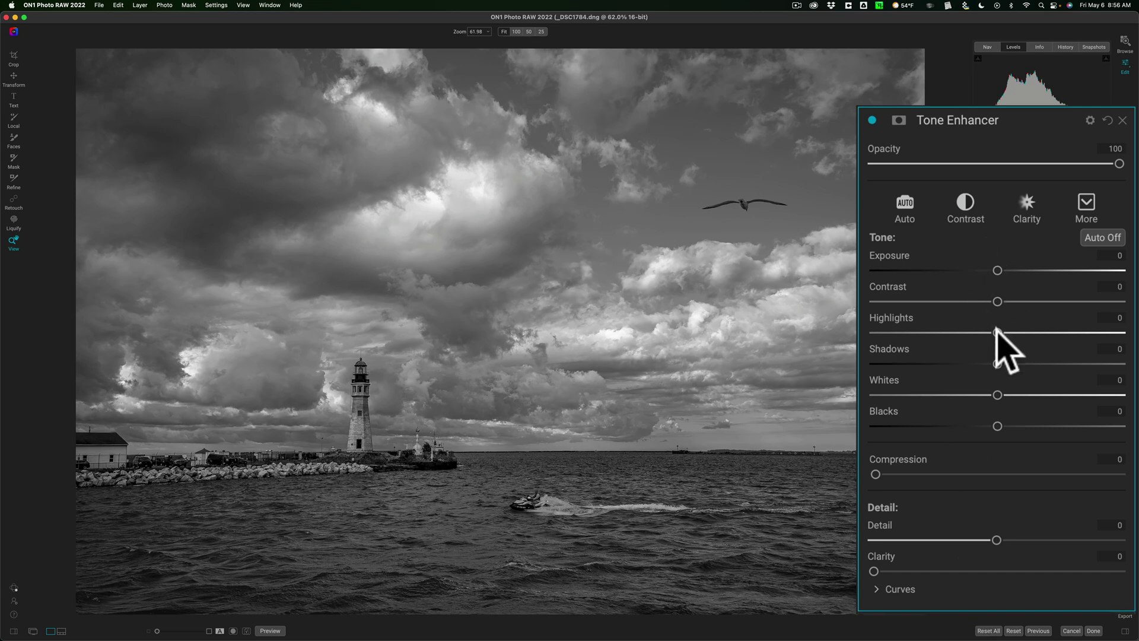
drag(996, 331, 921, 331)
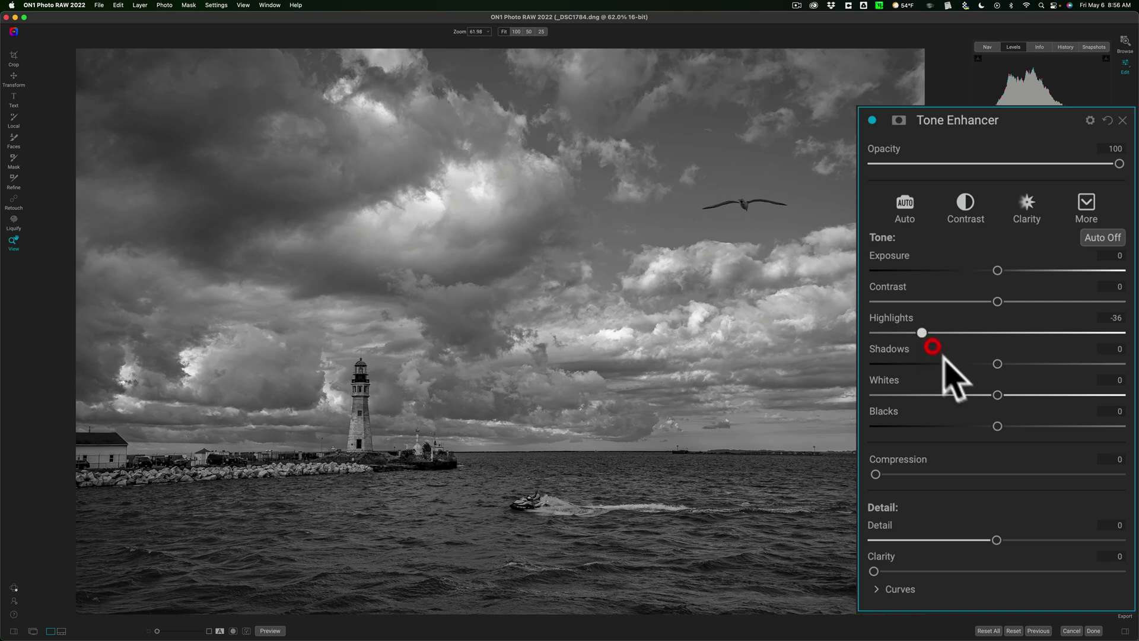
drag(997, 363, 1092, 364)
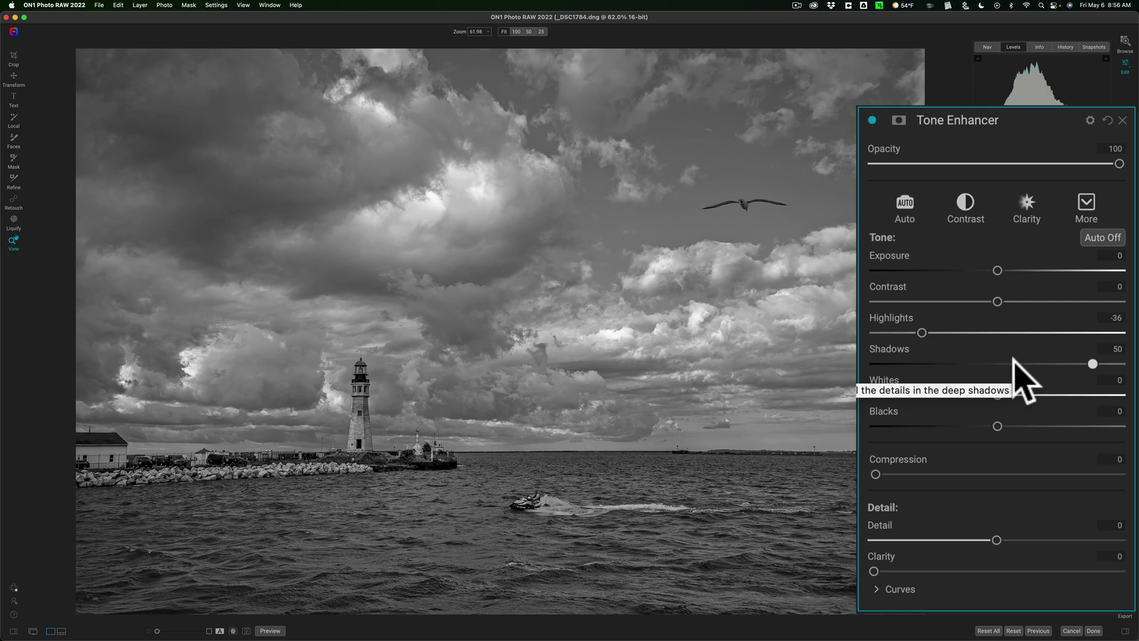
With clipping warnings shown, raise the Tone Enhancer Whites to 1 without clipping the clouds
key(j)
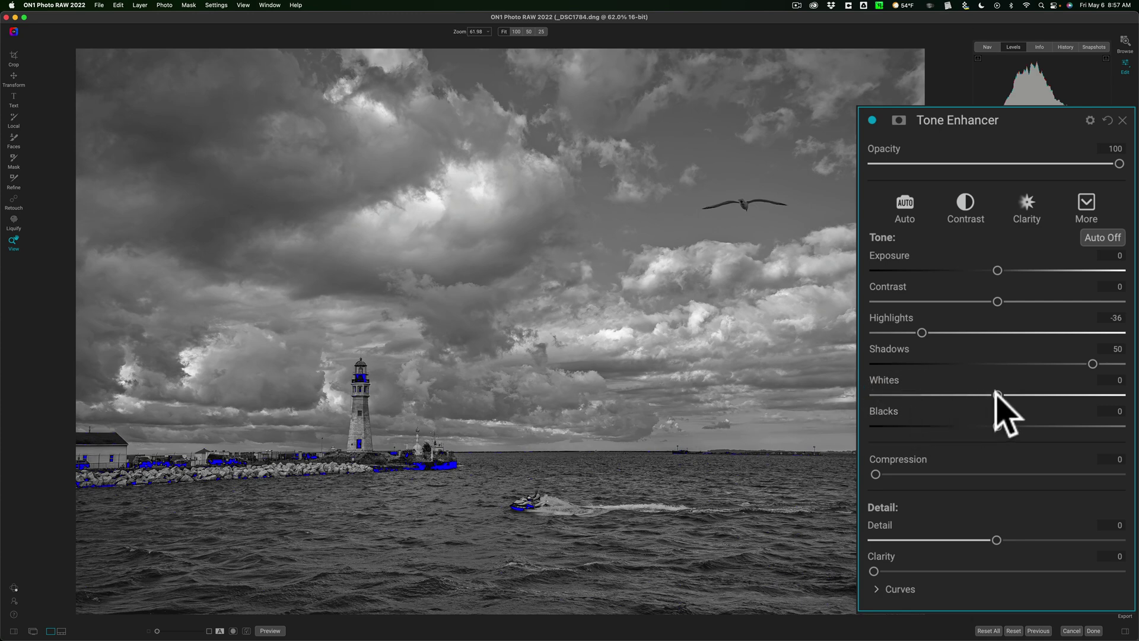
mouse_move(996, 394)
mouse_down()
mouse_move(1090, 395)
mouse_move(1008, 395)
mouse_up()
drag(1000, 395, 1003, 395)
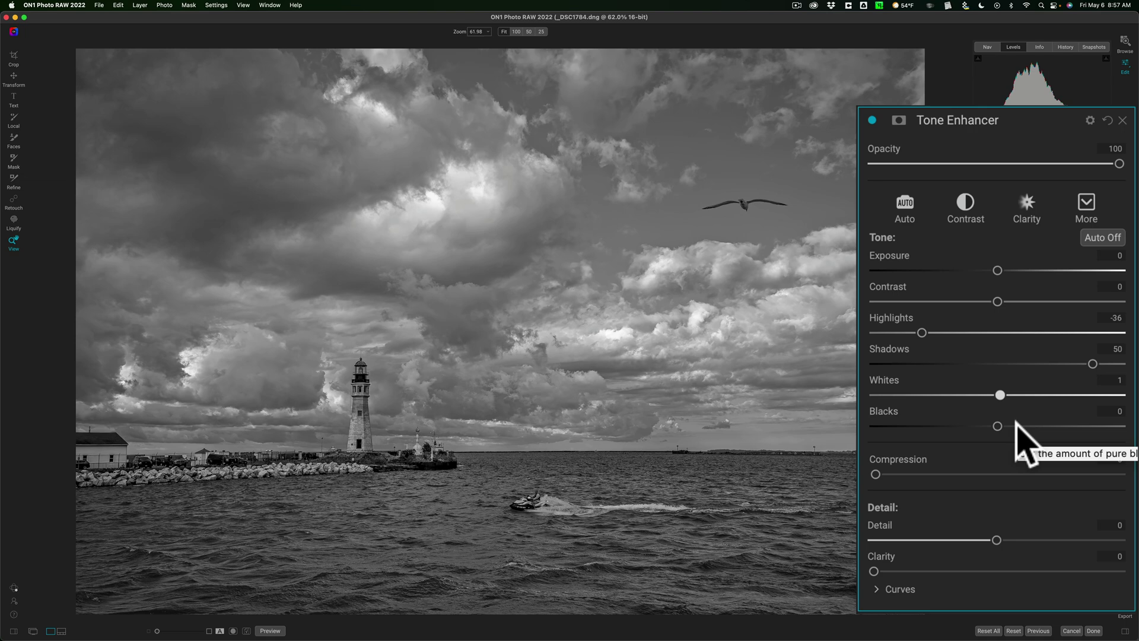
With the clipping overlay on, lower the Tone Enhancer Blacks slightly to -1
key(j)
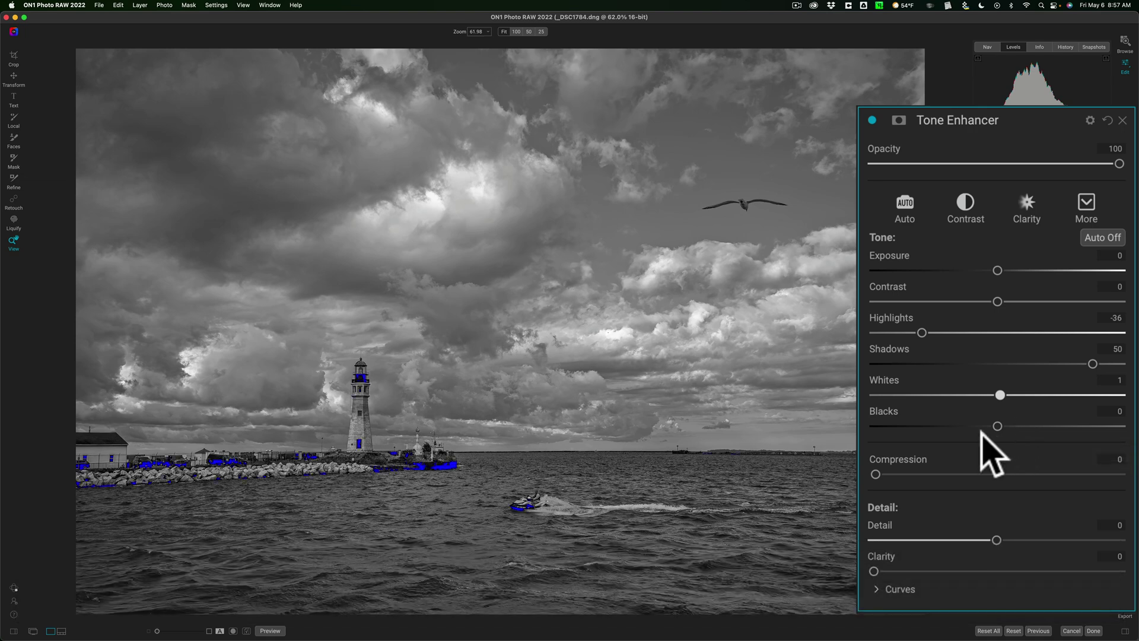
drag(995, 425, 976, 425)
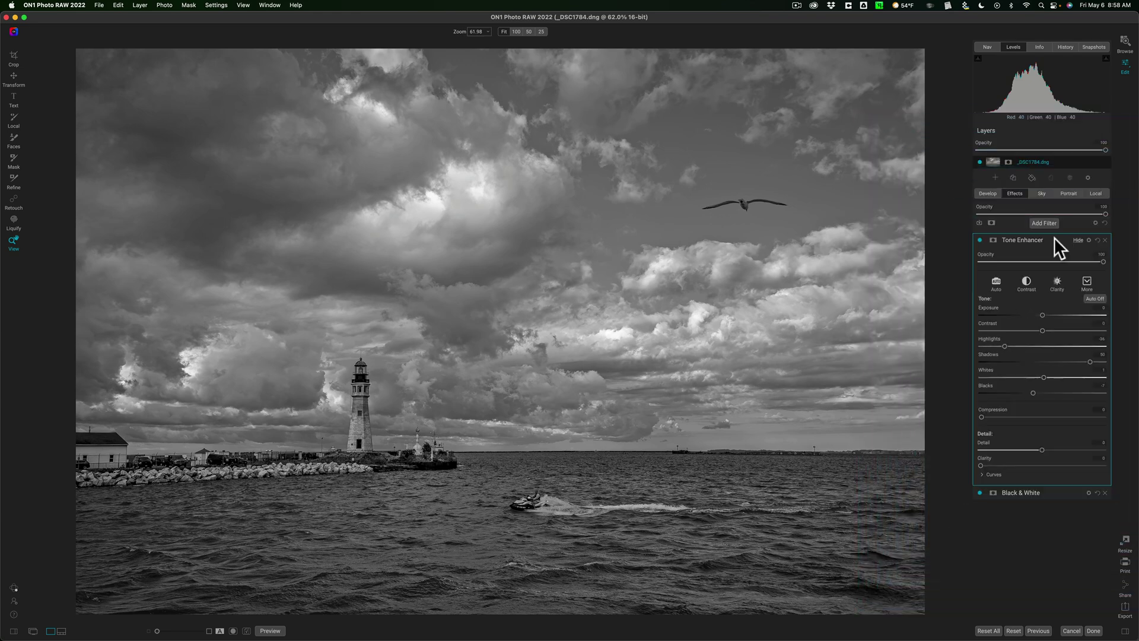
Set the Black & White color response to Aqua -30, Blue -22, Yellow 95 and Red 13
click(1055, 239)
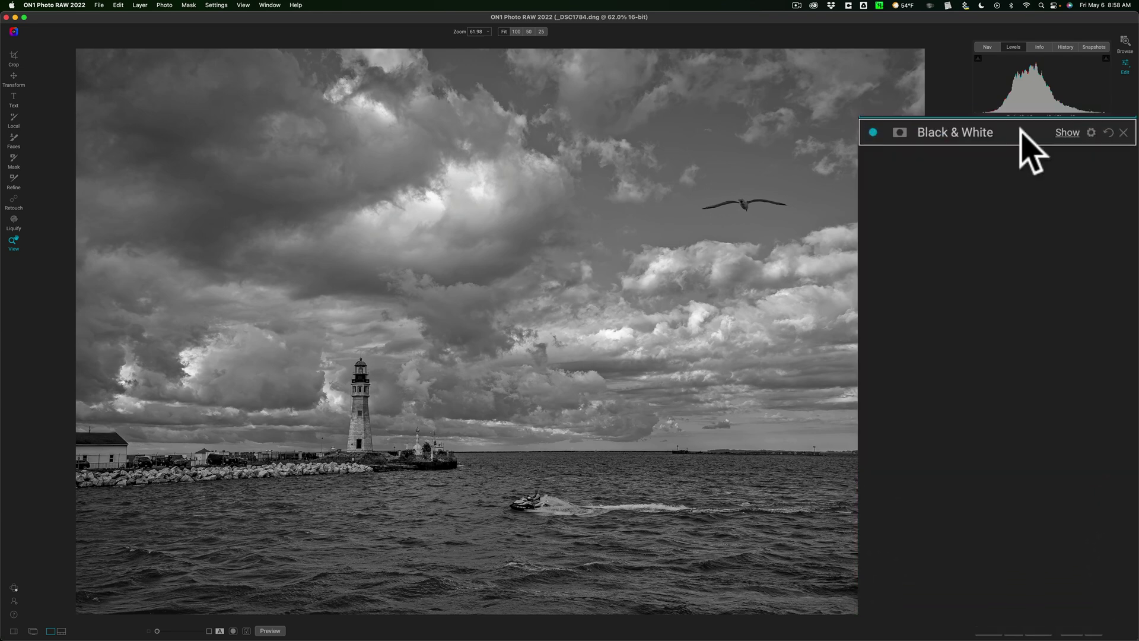
click(1021, 130)
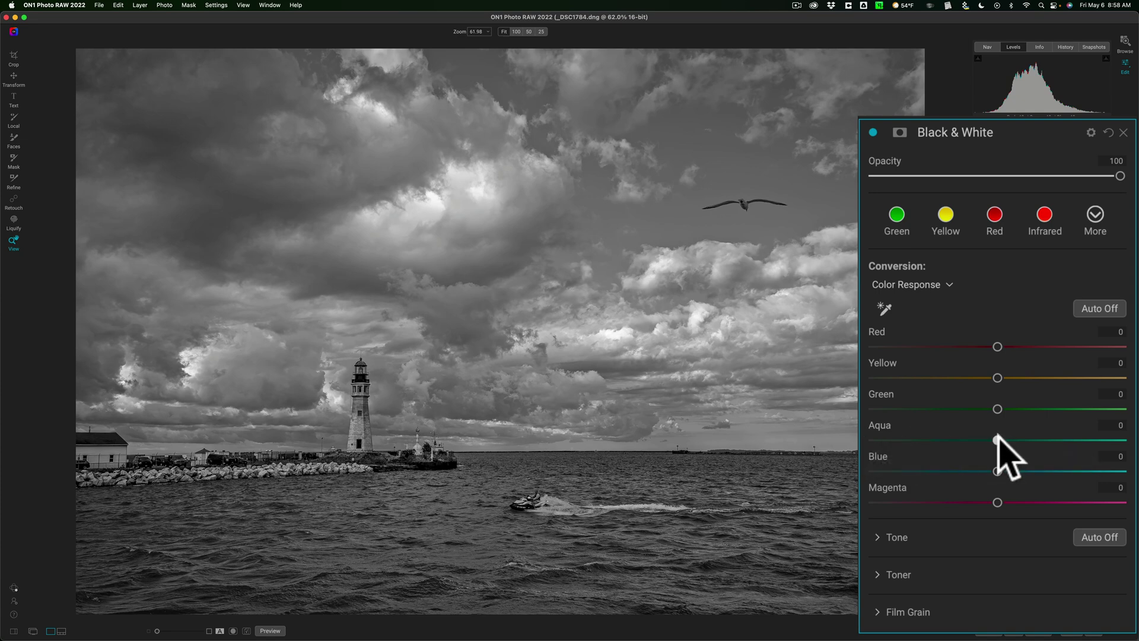
drag(997, 439, 936, 439)
drag(997, 471, 930, 441)
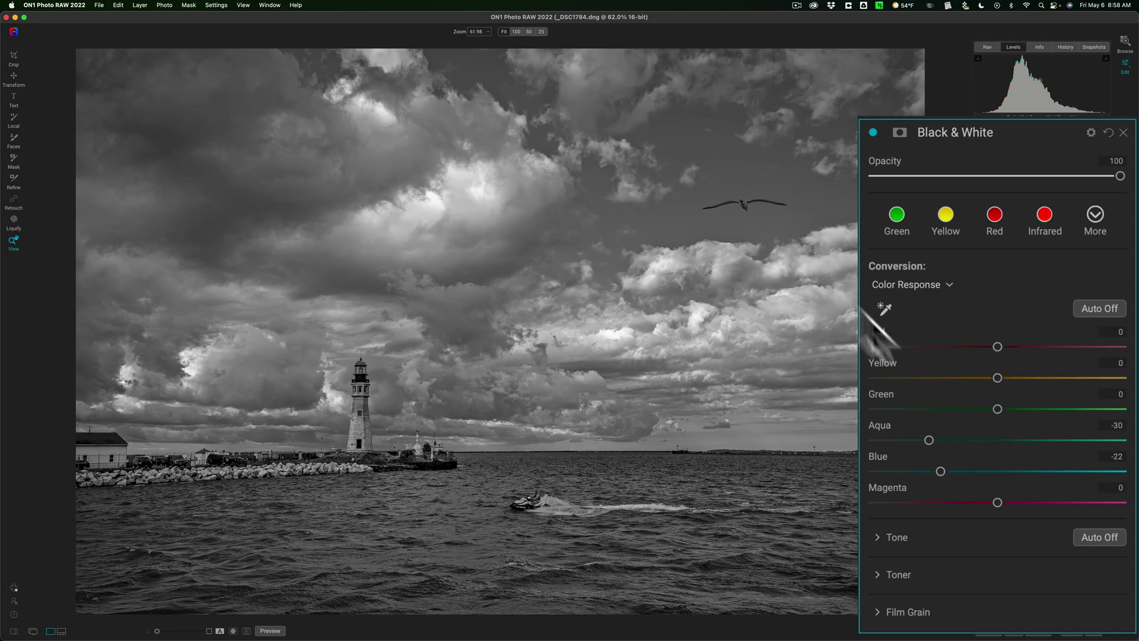
drag(994, 379, 1118, 379)
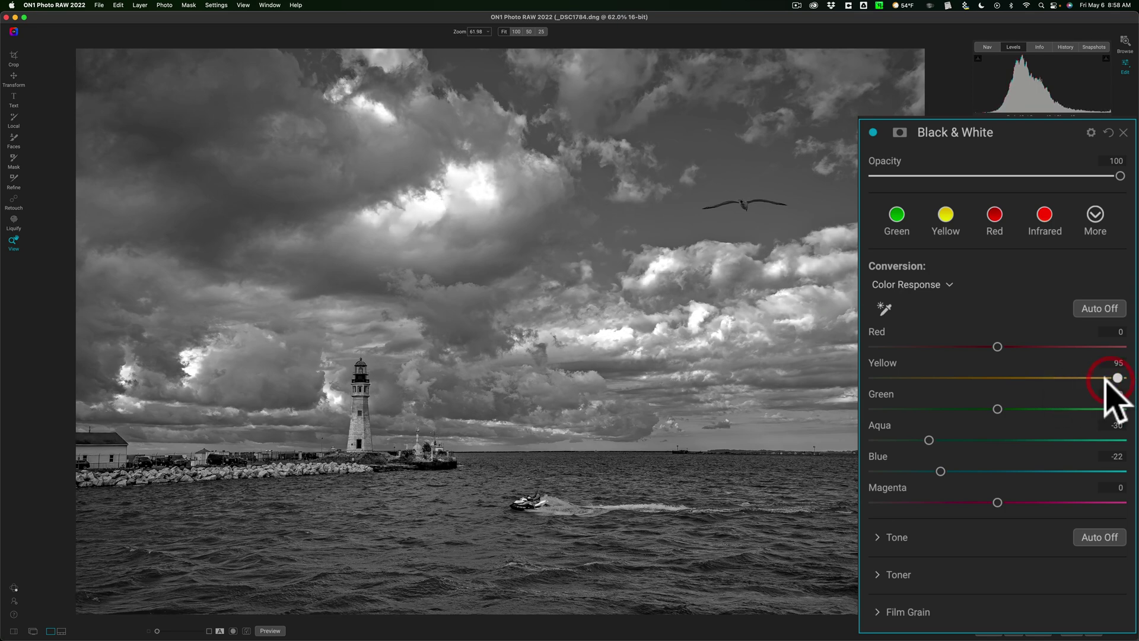
drag(995, 343, 1049, 357)
mouse_move(1012, 345)
mouse_down()
mouse_move(1075, 339)
mouse_move(895, 334)
mouse_move(1101, 336)
mouse_move(979, 336)
mouse_move(1051, 341)
mouse_move(1008, 346)
mouse_move(1033, 346)
mouse_up()
mouse_move(996, 501)
mouse_down()
mouse_move(1088, 500)
mouse_move(972, 490)
mouse_move(1032, 498)
mouse_move(991, 494)
mouse_up()
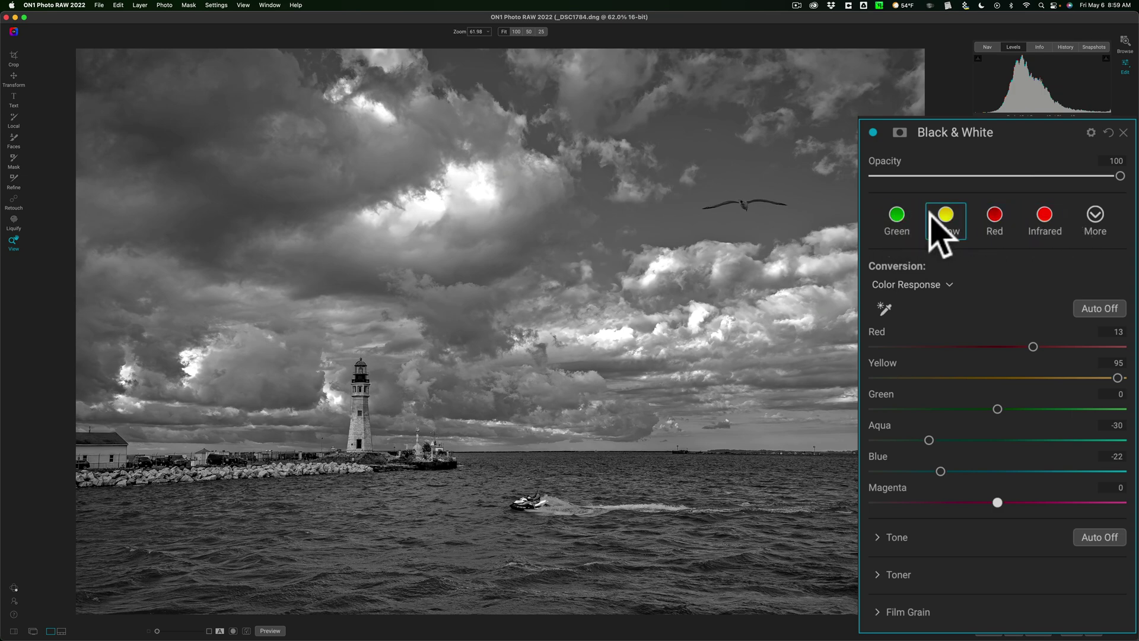
Check the Black & White style list, keep the custom conversion, and collapse the filter
click(1094, 217)
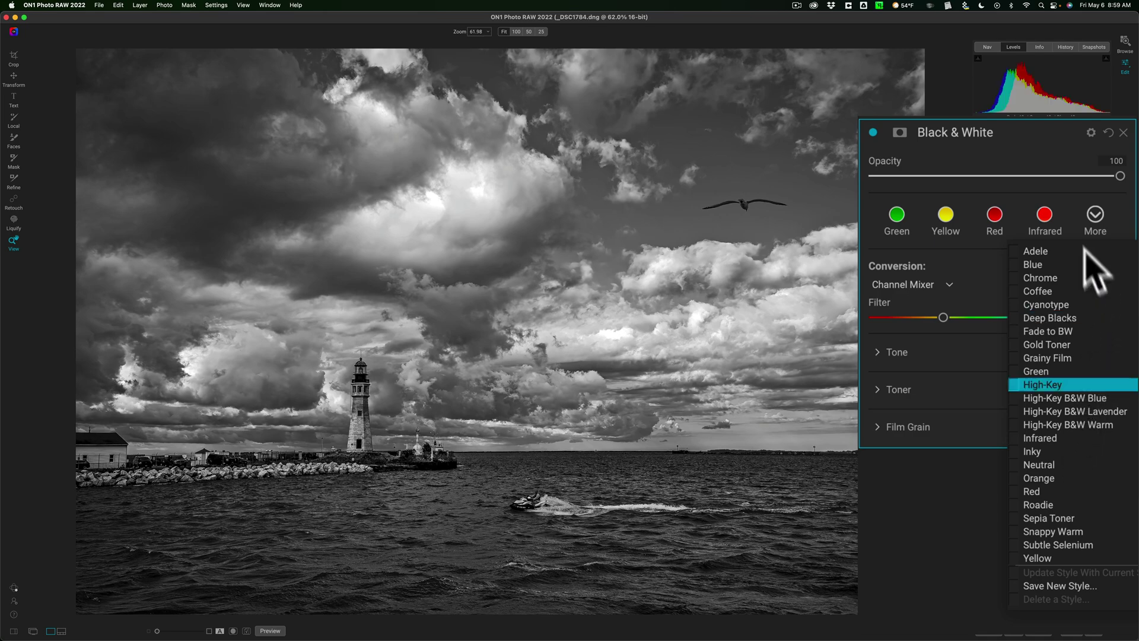
click(1112, 199)
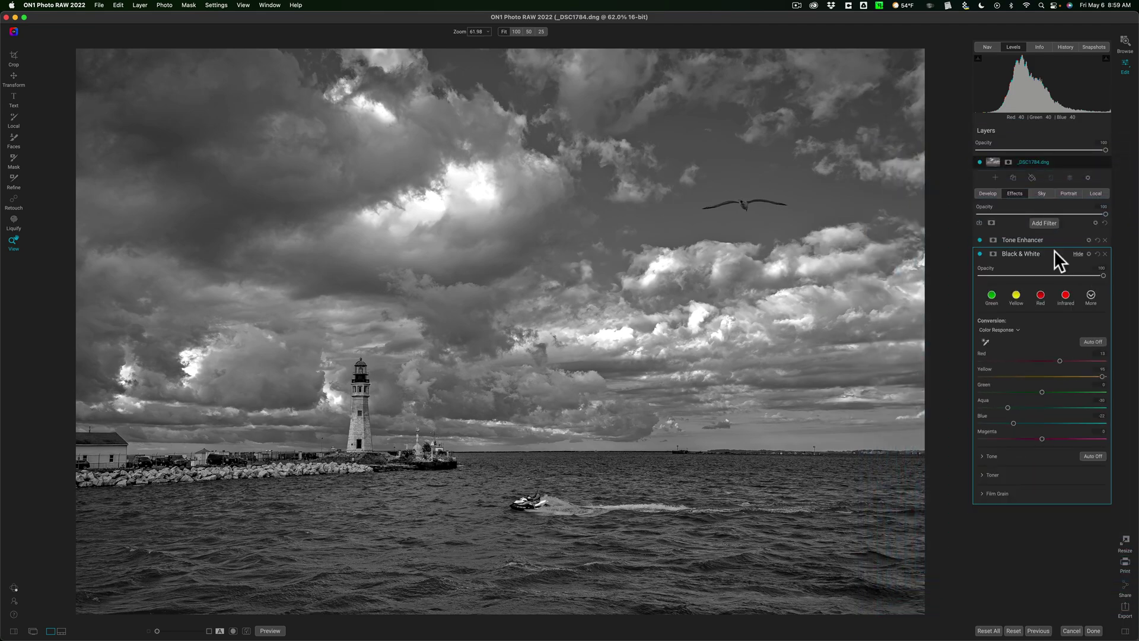
click(1054, 254)
Add a Dynamic Contrast filter (Medium 15, Large 20) and move it above Tone Enhancer
click(1038, 224)
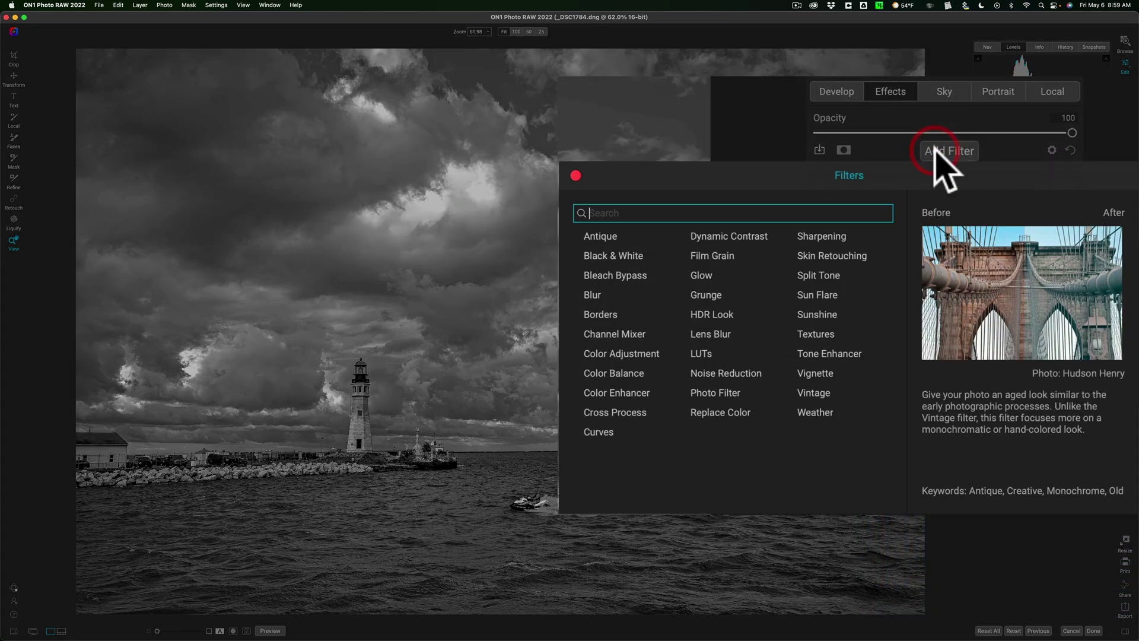
click(708, 231)
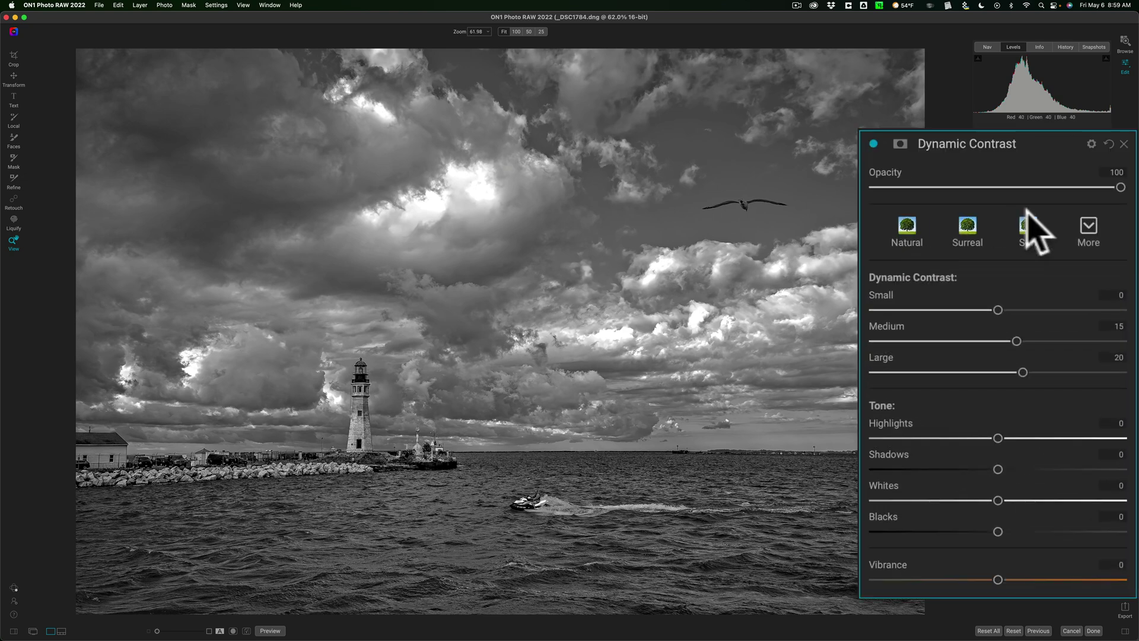
click(873, 144)
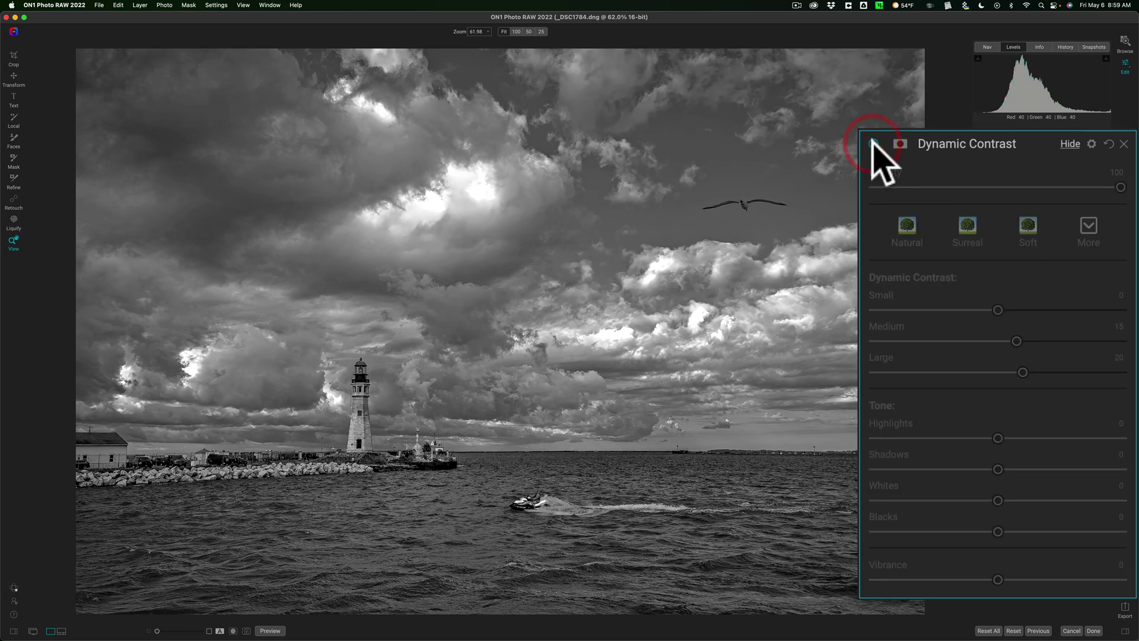
click(1061, 246)
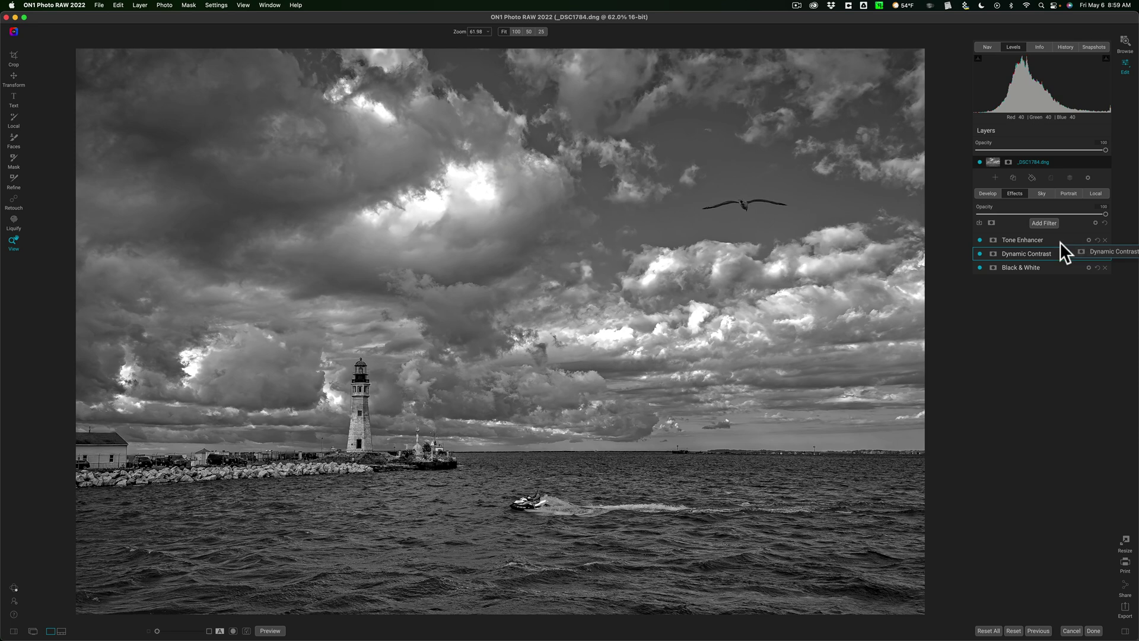
drag(1060, 244, 1038, 237)
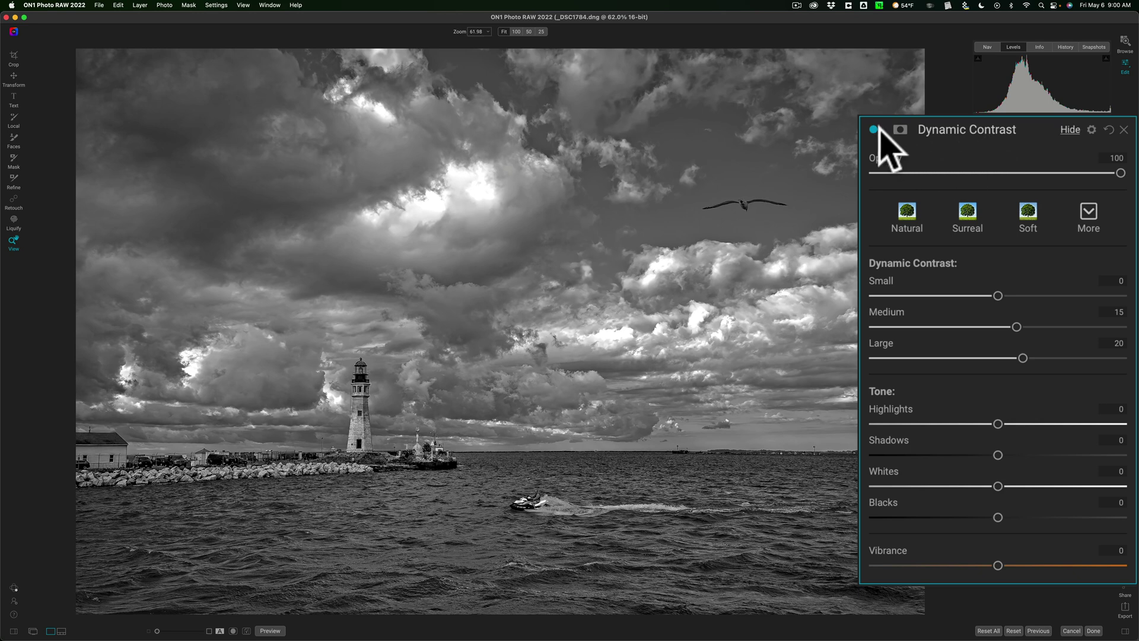
Compare the Surreal and Soft Dynamic Contrast styles, then settle on Natural
click(872, 128)
click(872, 128)
click(901, 213)
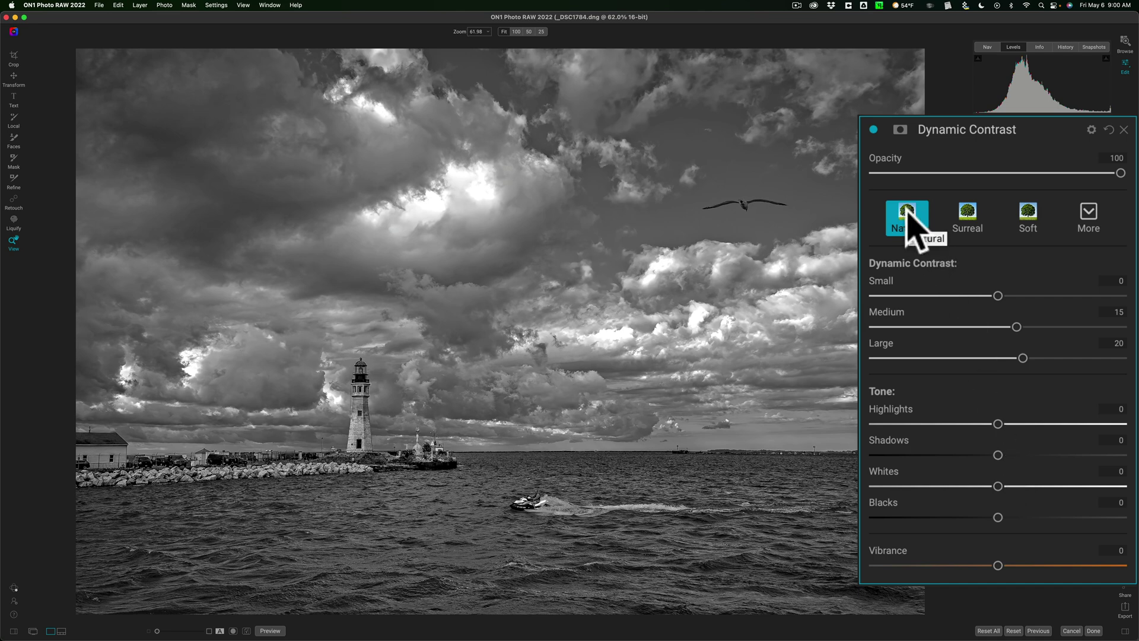
click(1108, 129)
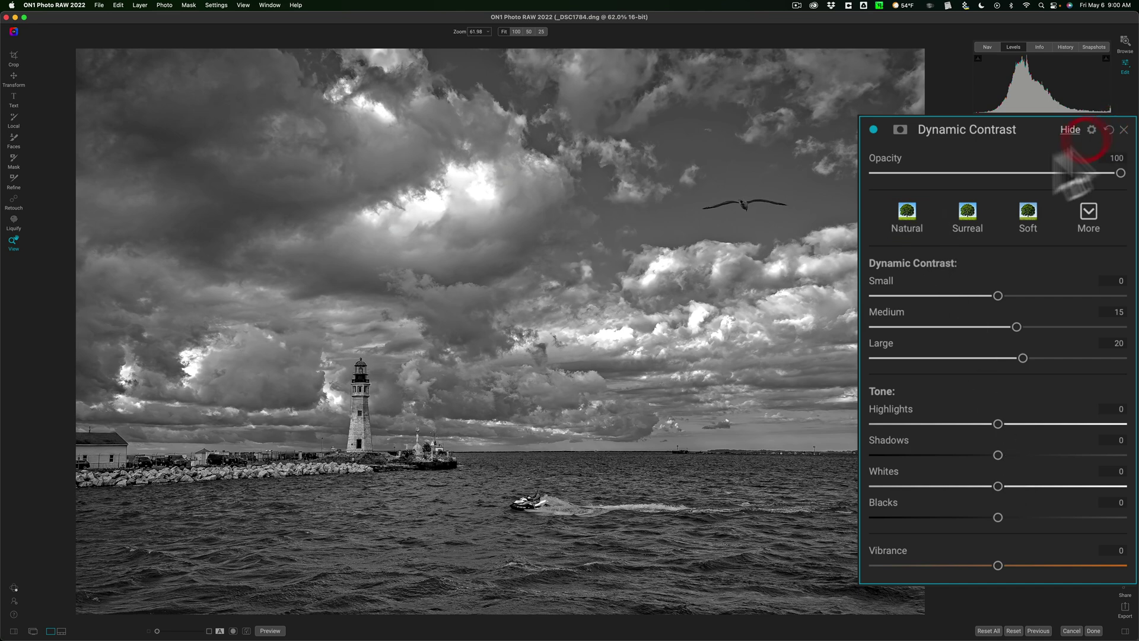
click(913, 220)
click(979, 216)
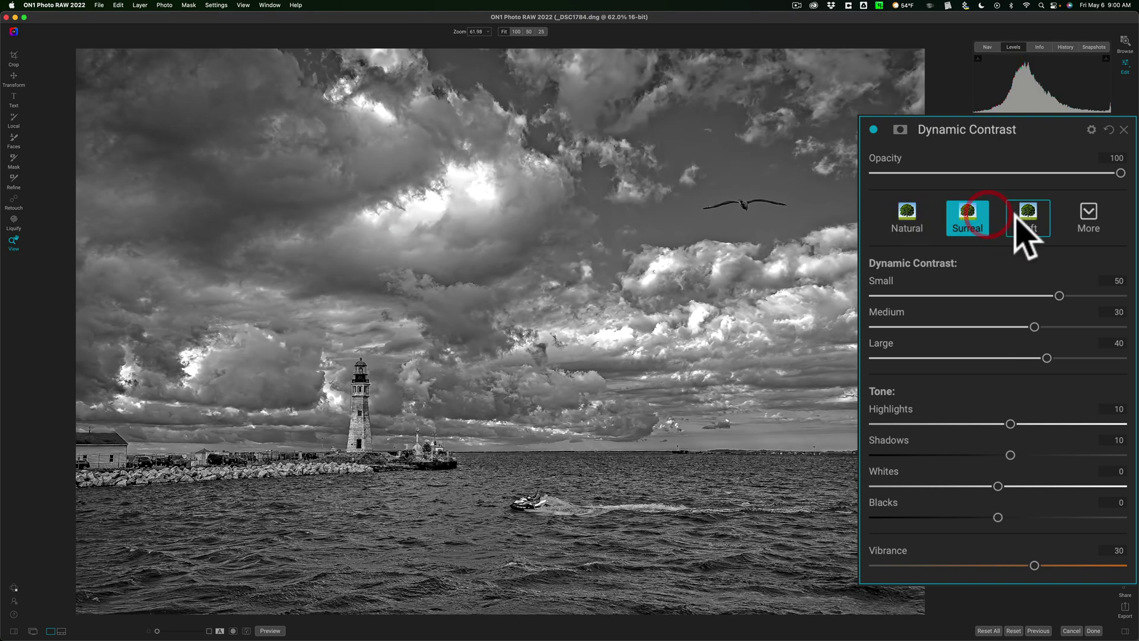
click(1025, 217)
click(1089, 210)
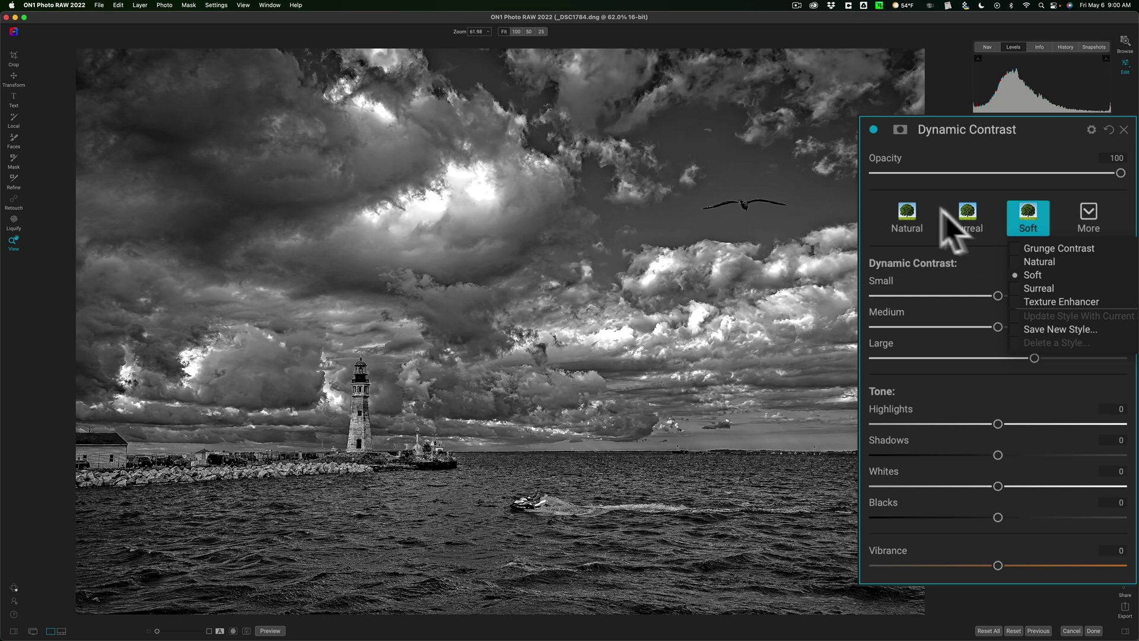
click(902, 217)
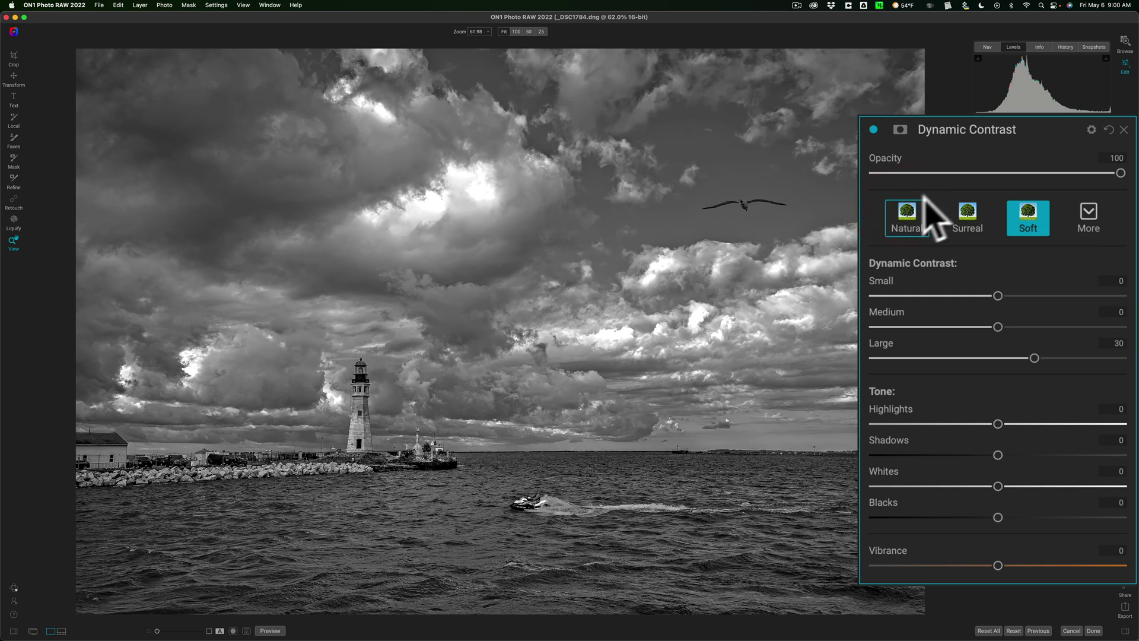
click(914, 224)
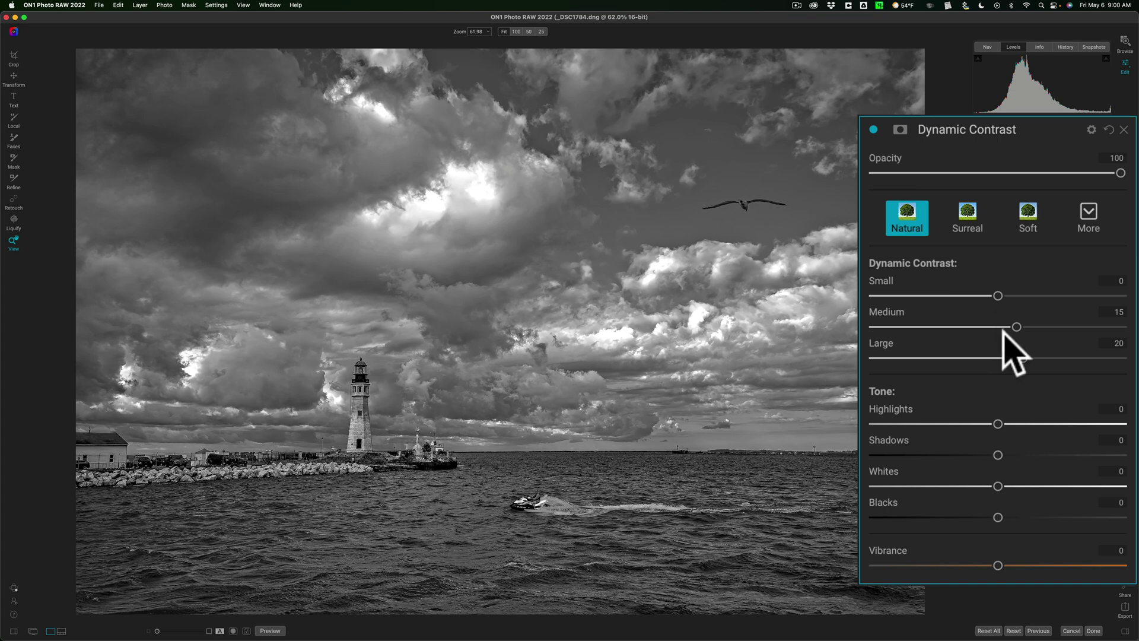
Lower Dynamic Contrast's Medium amount to about -4, comparing the effect on and off
drag(1015, 326, 1013, 358)
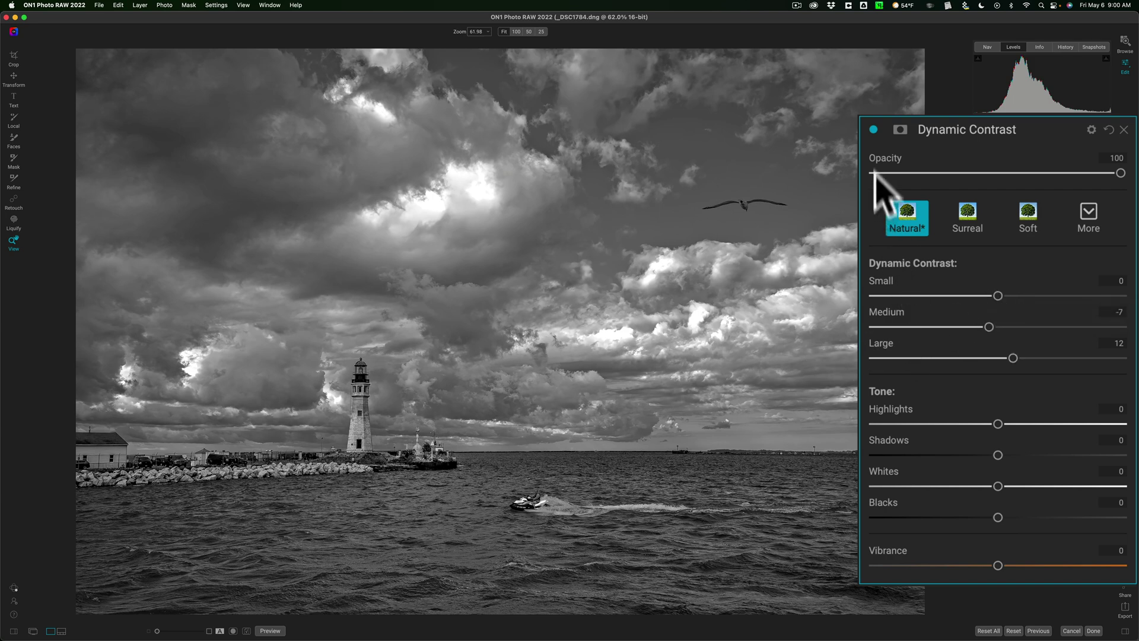
click(872, 128)
click(872, 129)
drag(987, 328, 992, 328)
click(869, 125)
Add a white mask to Dynamic Contrast, then fold the mask options and filter settings away
click(869, 125)
click(901, 131)
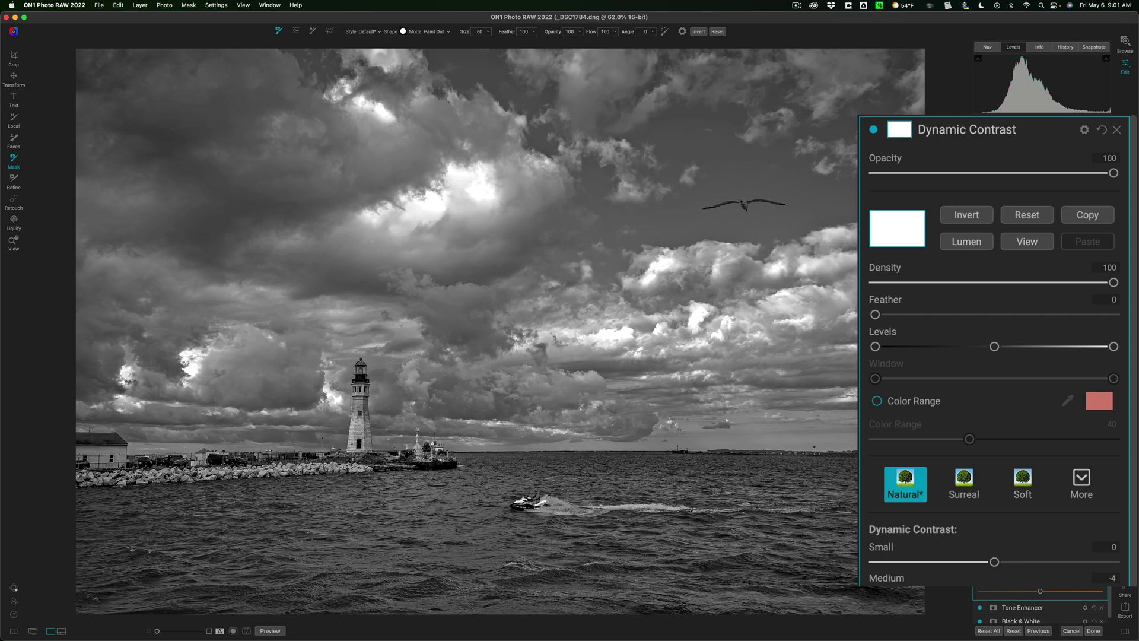
click(899, 131)
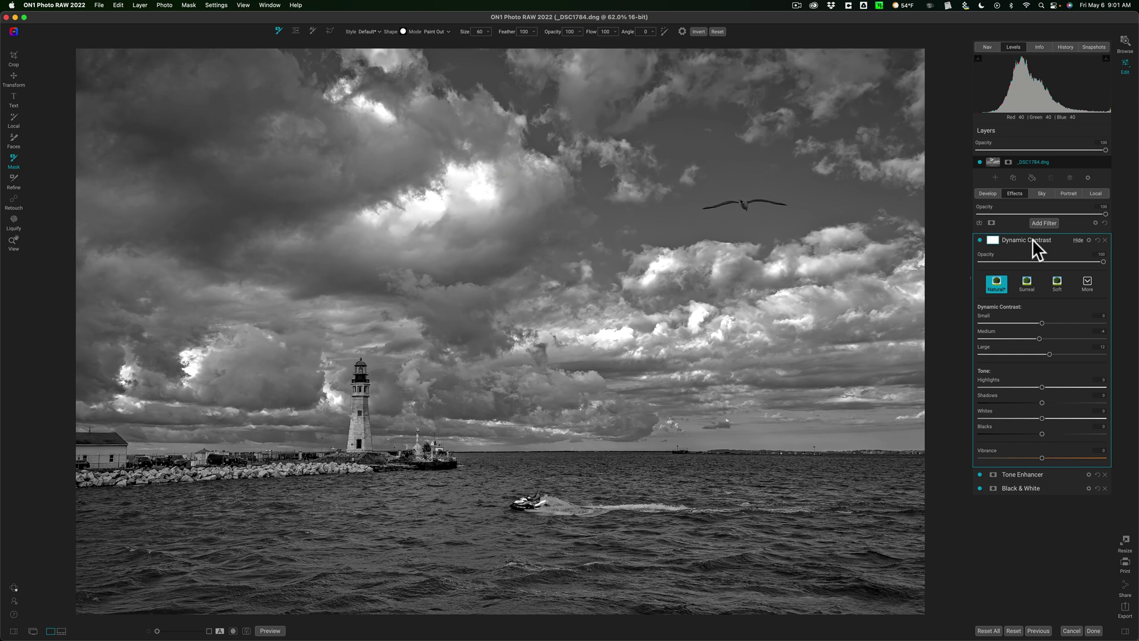
click(1029, 240)
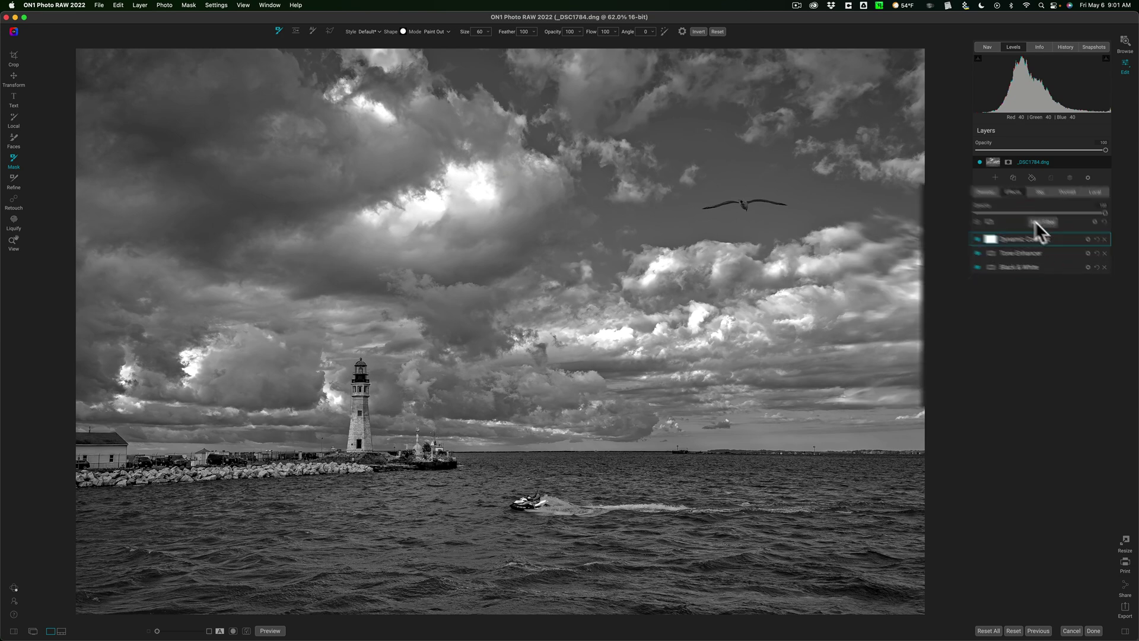
Add a Vignette filter and apply Big Softy after trying Subtle, Strong and Edges
click(1035, 221)
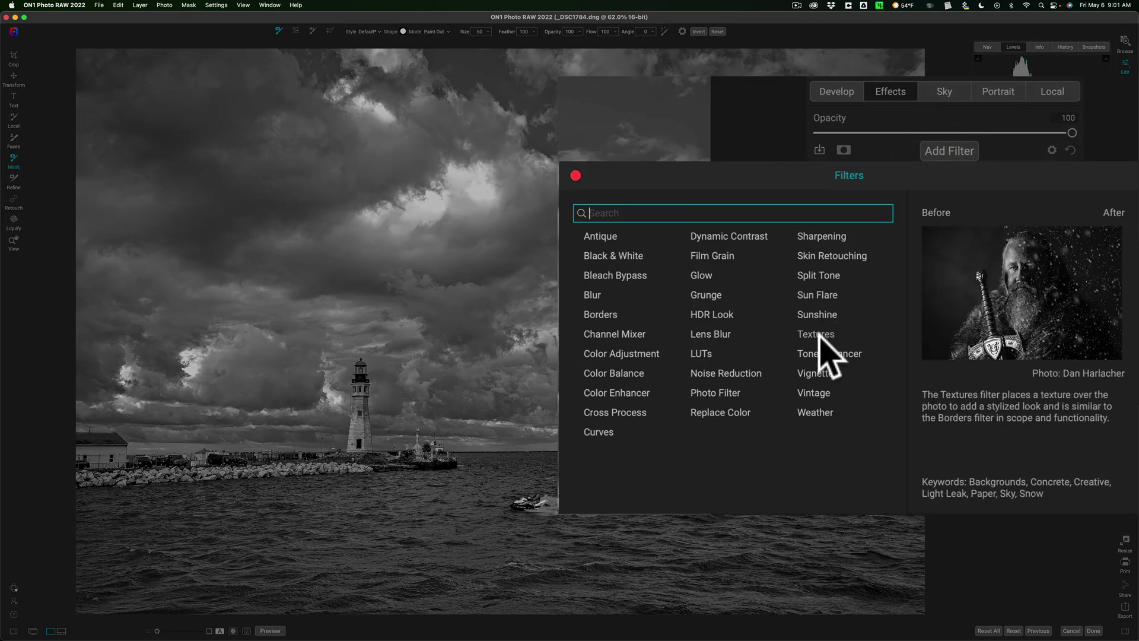
click(974, 332)
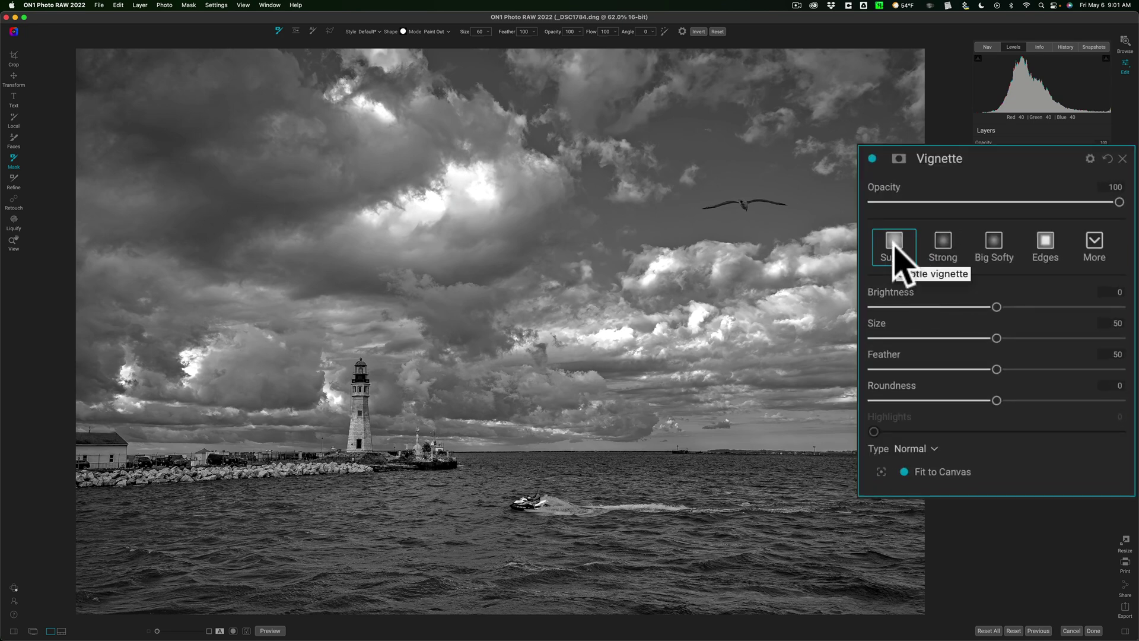
click(895, 252)
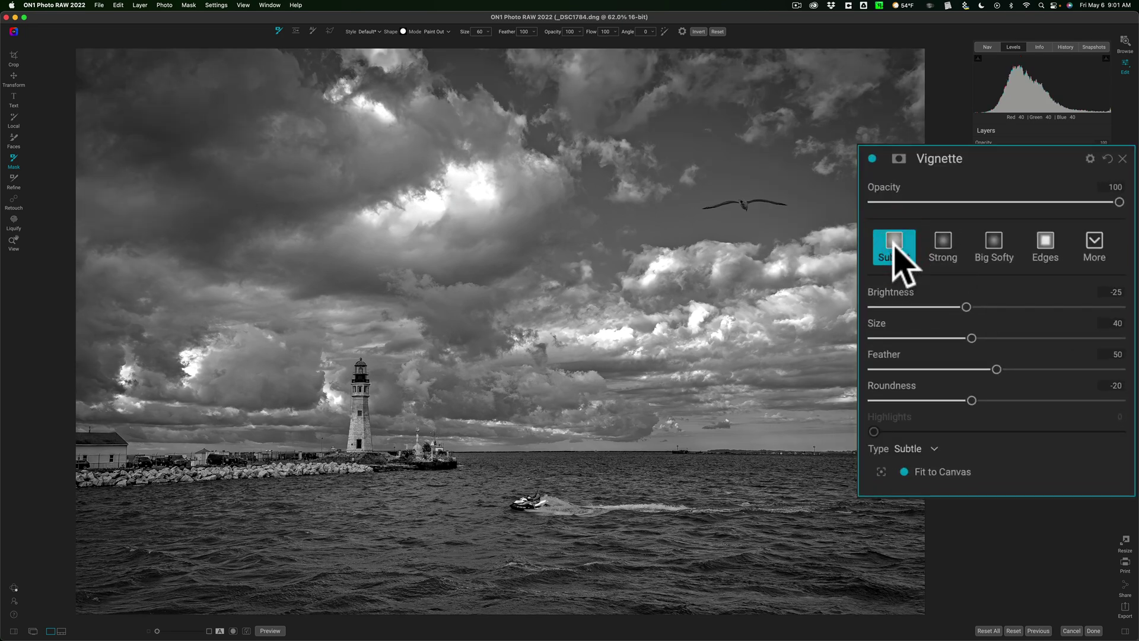
click(942, 249)
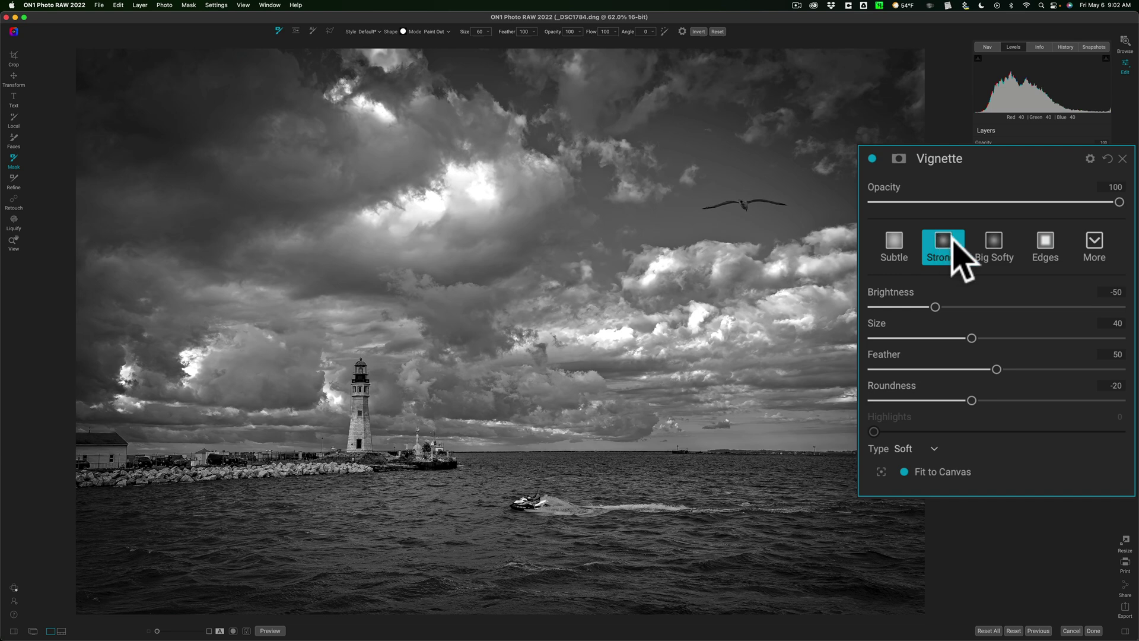
click(990, 236)
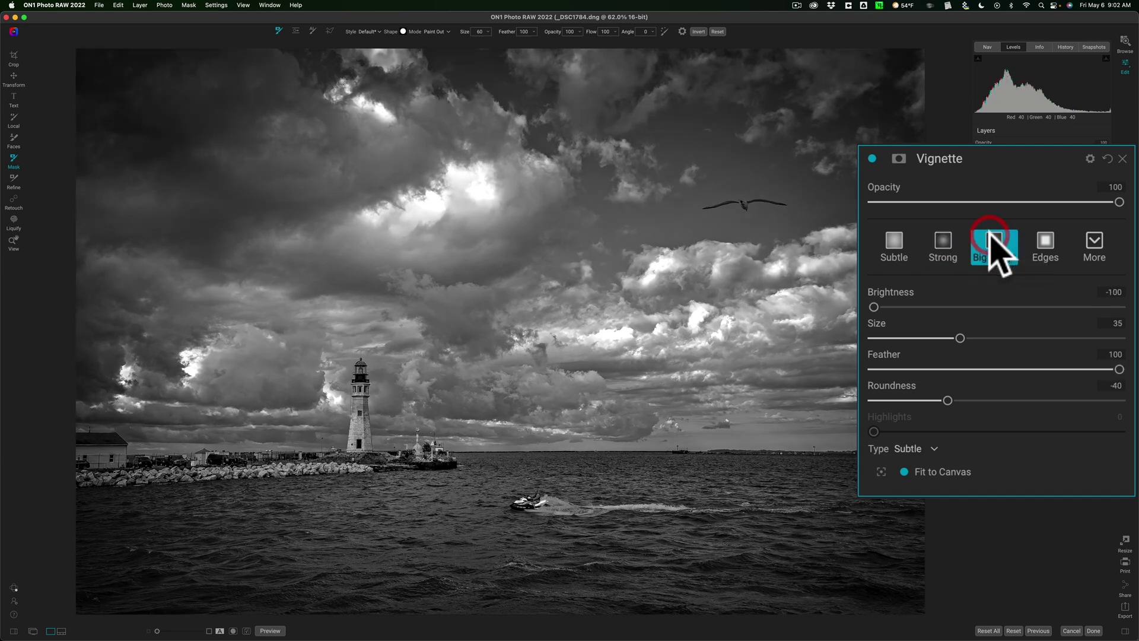
click(1045, 237)
click(1095, 244)
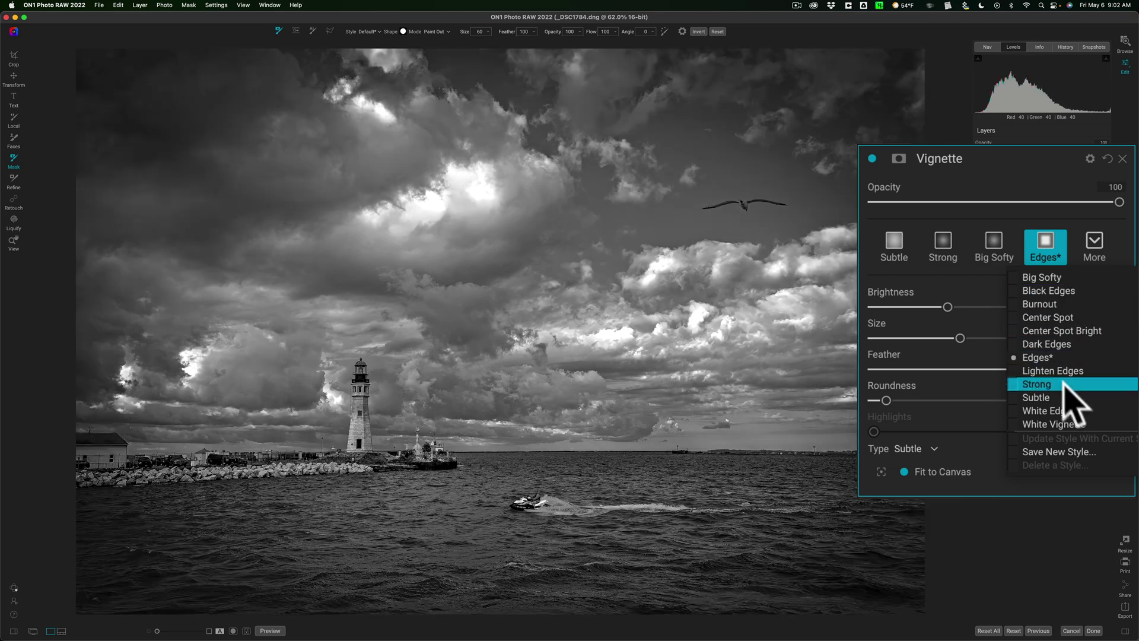
click(996, 248)
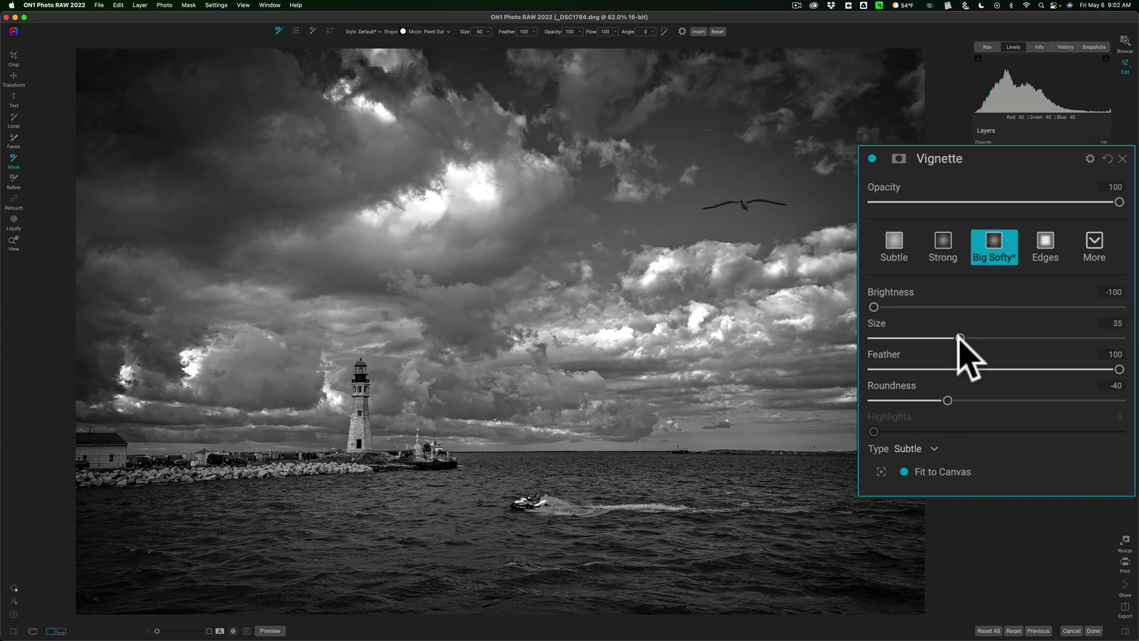
Enlarge the vignette size and lighten its brightness, comparing with the filter off
drag(961, 338, 1090, 338)
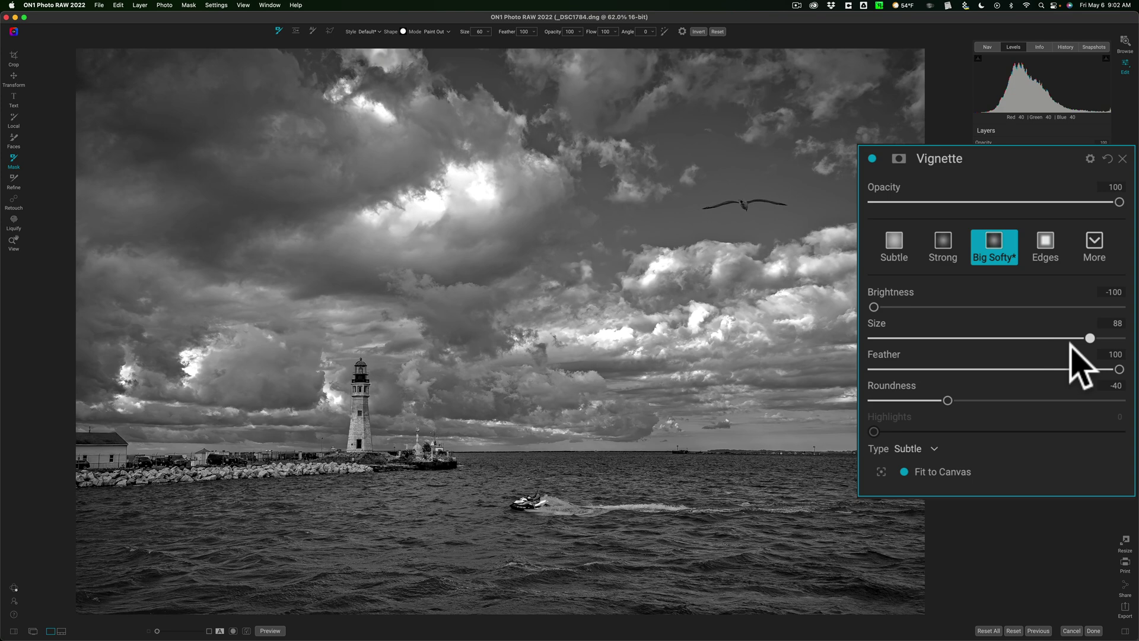
drag(873, 307, 914, 306)
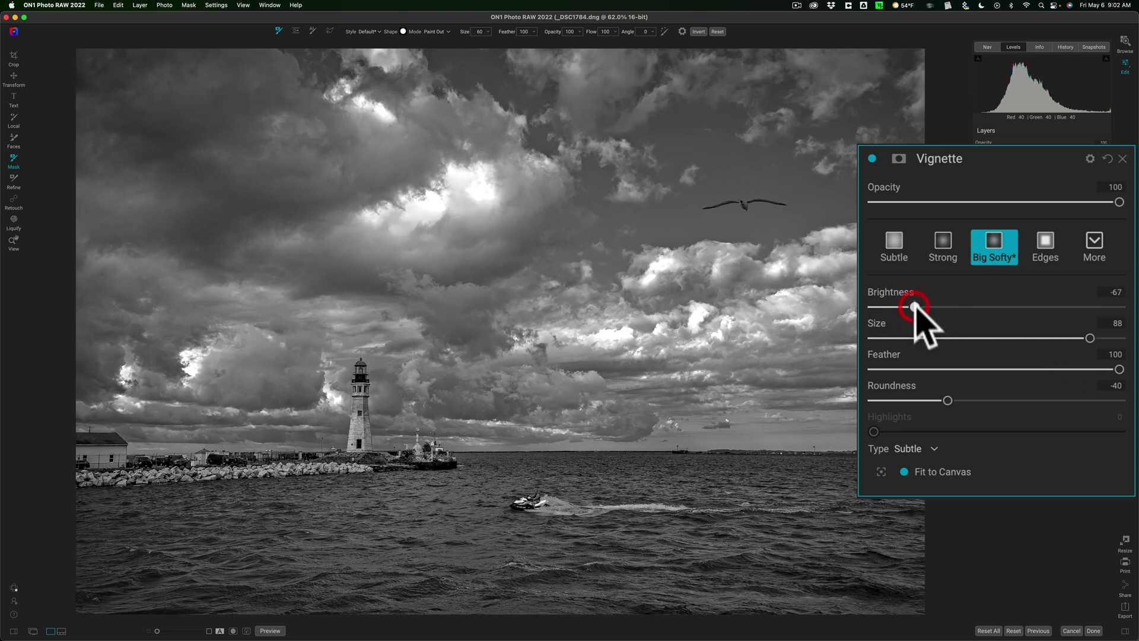
click(872, 158)
click(871, 157)
Darken the vignette back to Brightness -100 and trim Size to about 84
drag(914, 307, 889, 307)
click(872, 158)
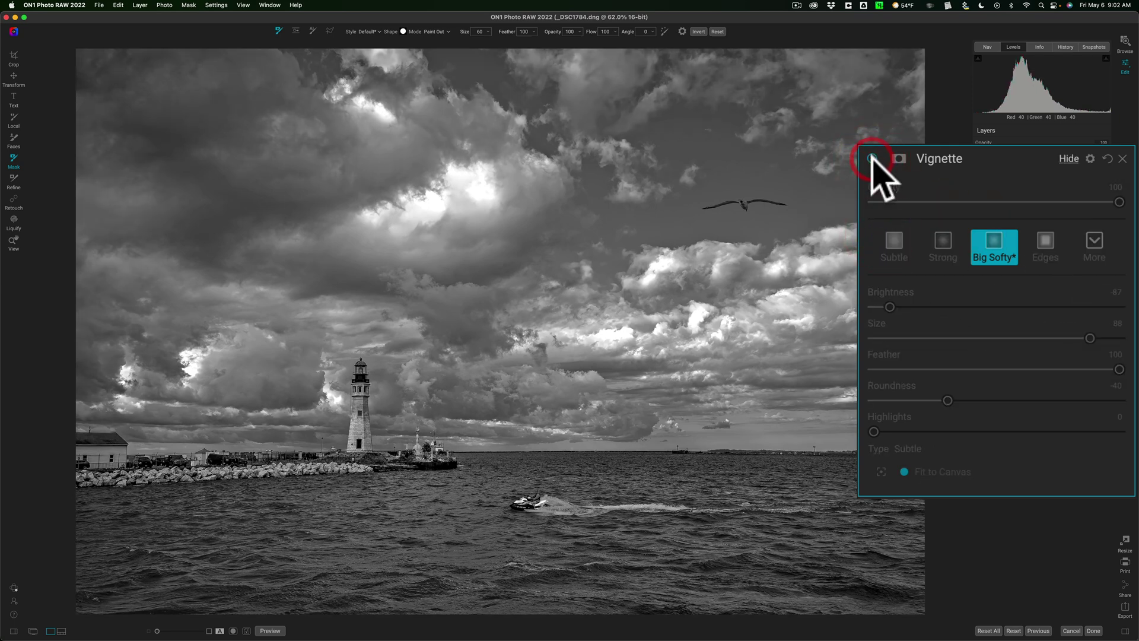
click(872, 157)
drag(889, 307, 863, 307)
click(872, 159)
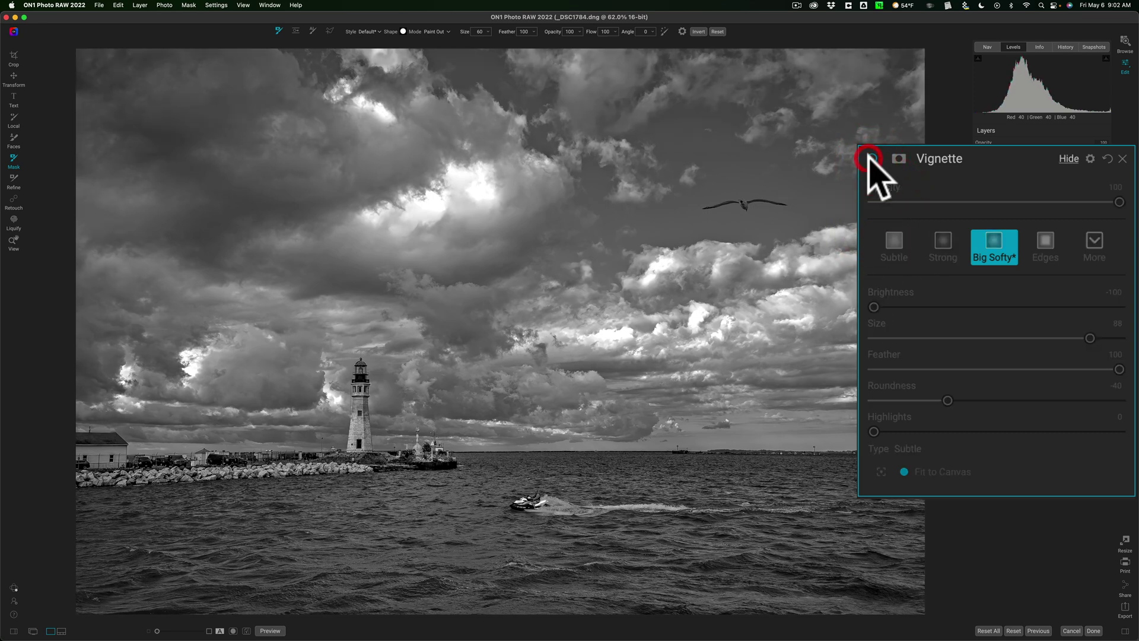
click(872, 159)
drag(1089, 338, 1074, 338)
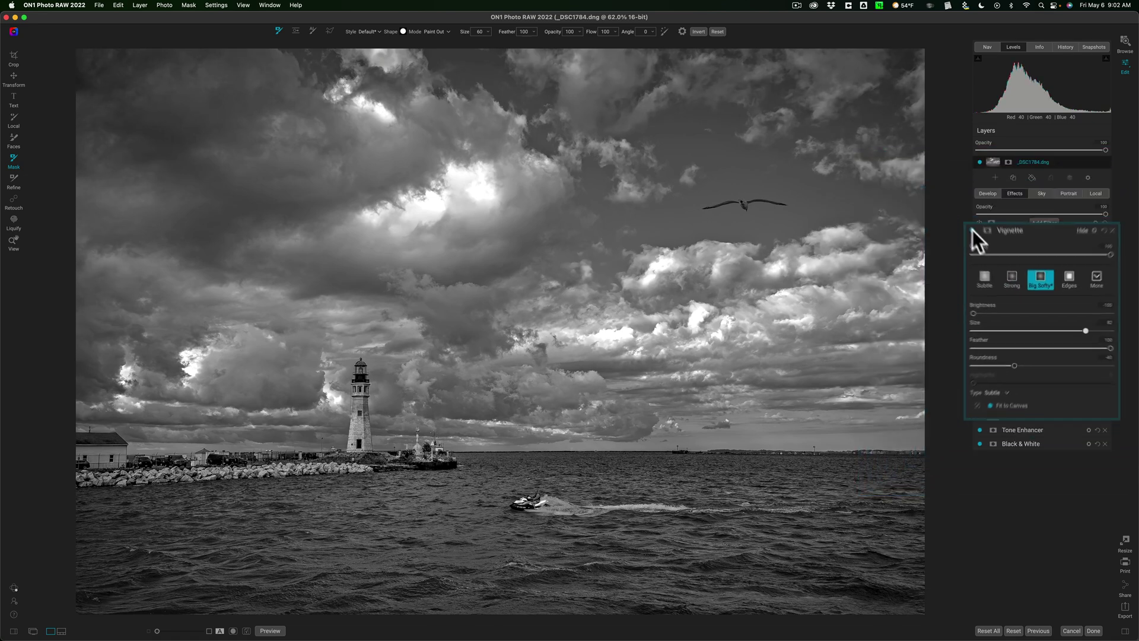
click(980, 239)
click(979, 240)
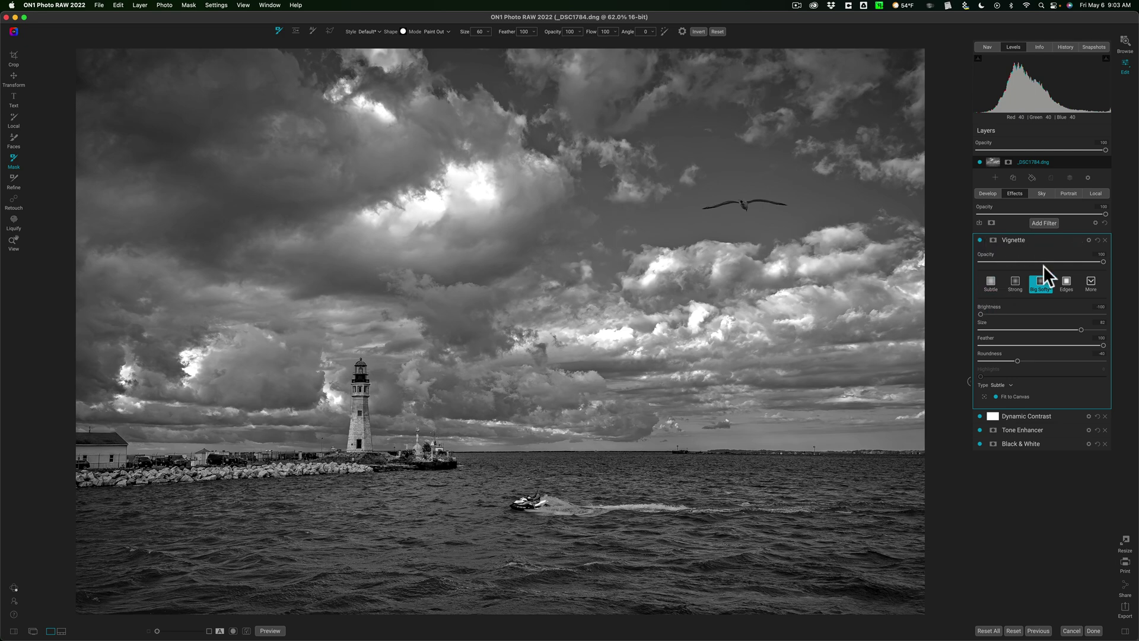
Collapse the Vignette settings, glance at Develop, and return to the Effects filter list
click(1054, 239)
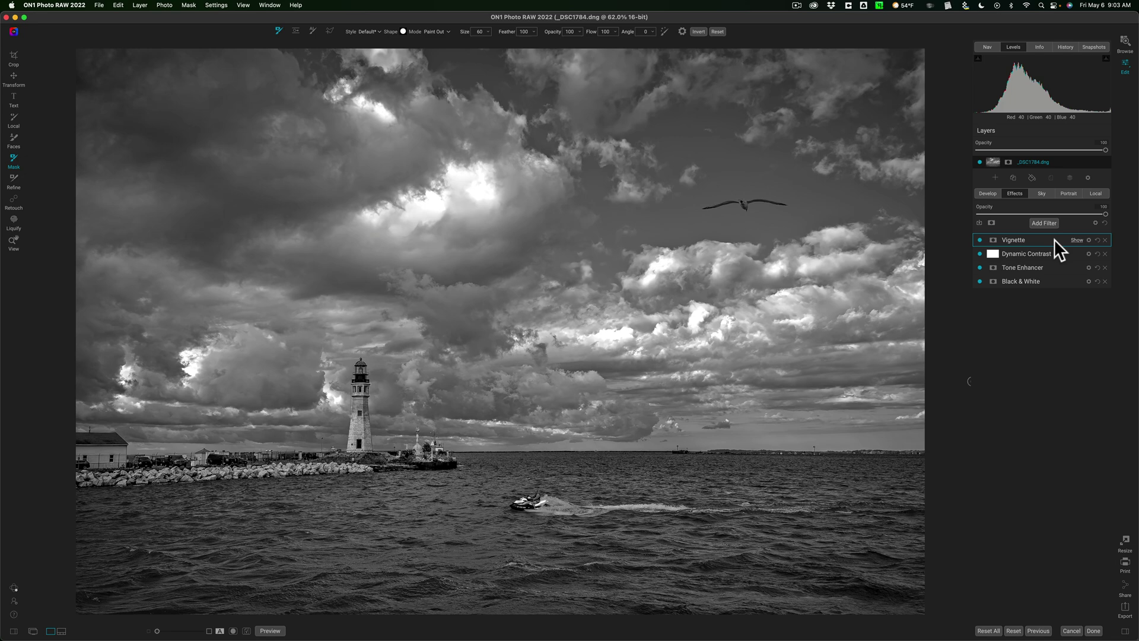
click(980, 192)
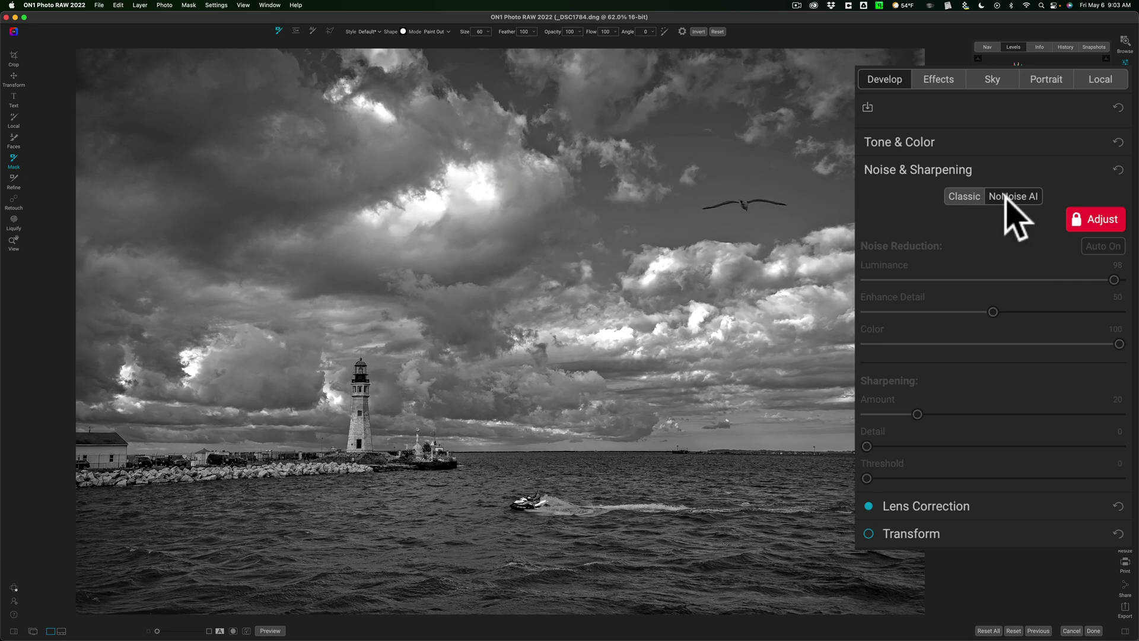
click(930, 81)
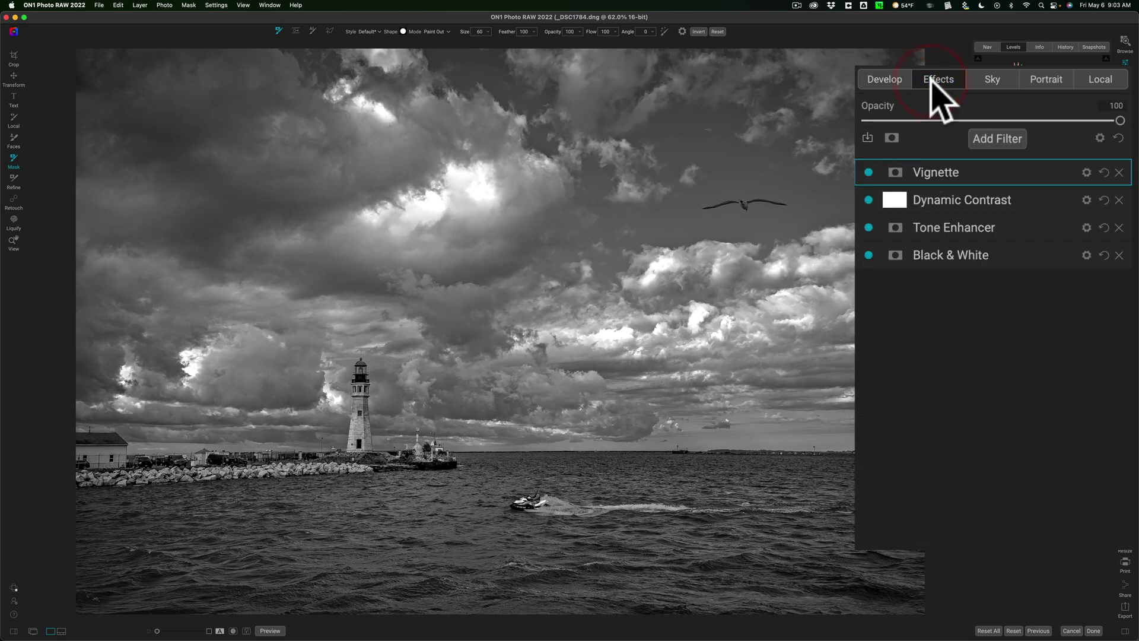